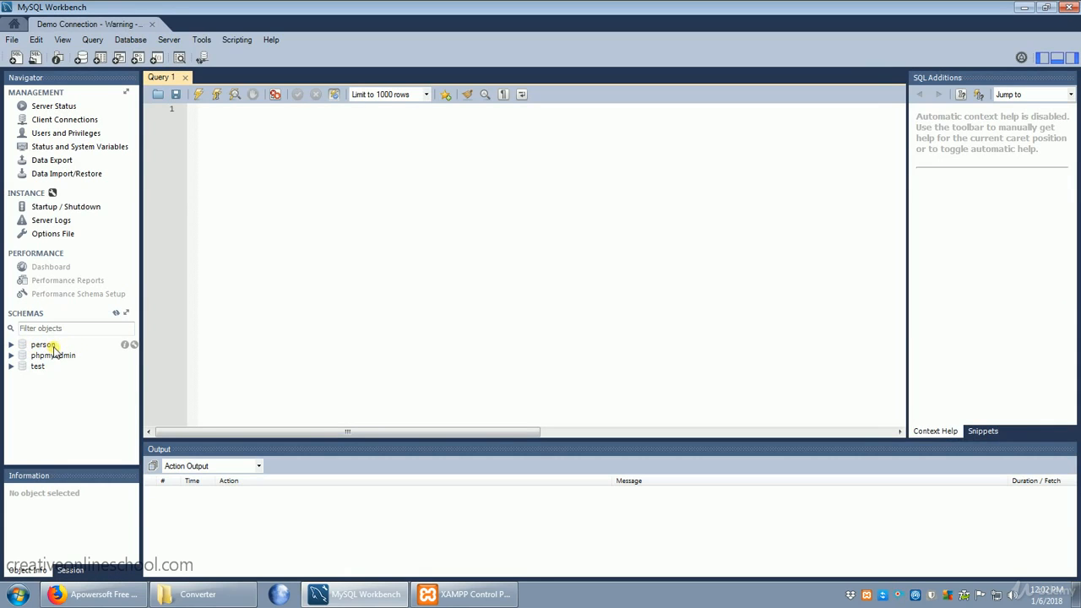
Start a new schema on the server and name it customers
right_click(45, 393)
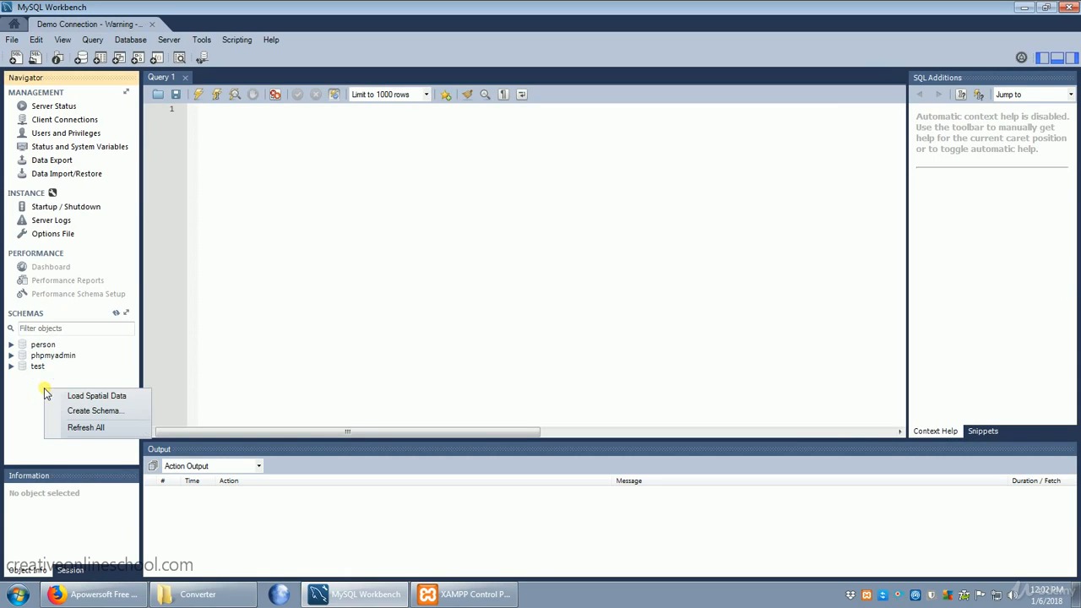
left_click(91, 414)
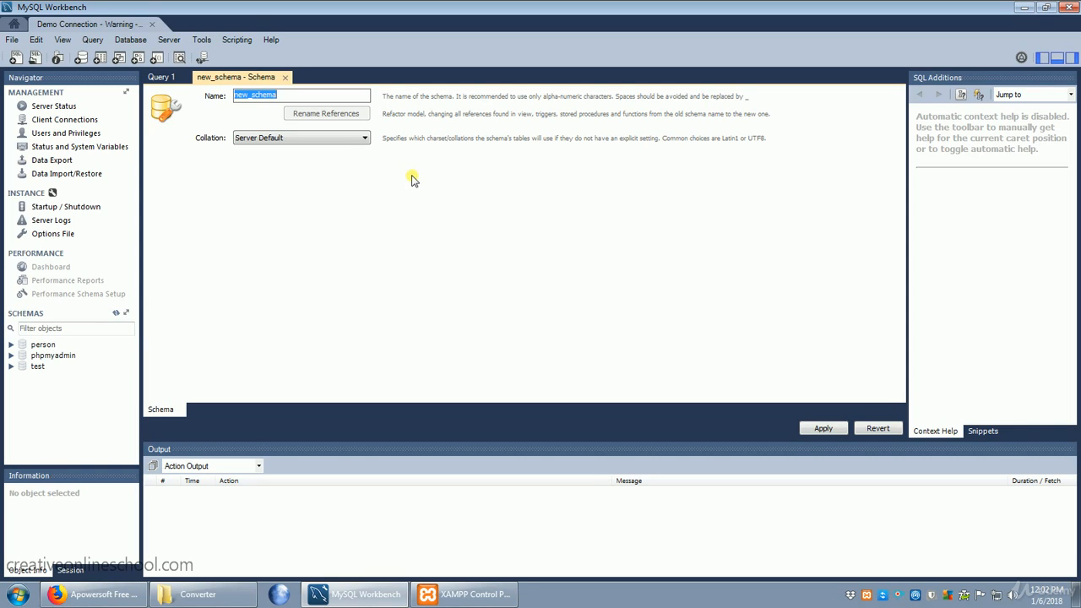
type("c")
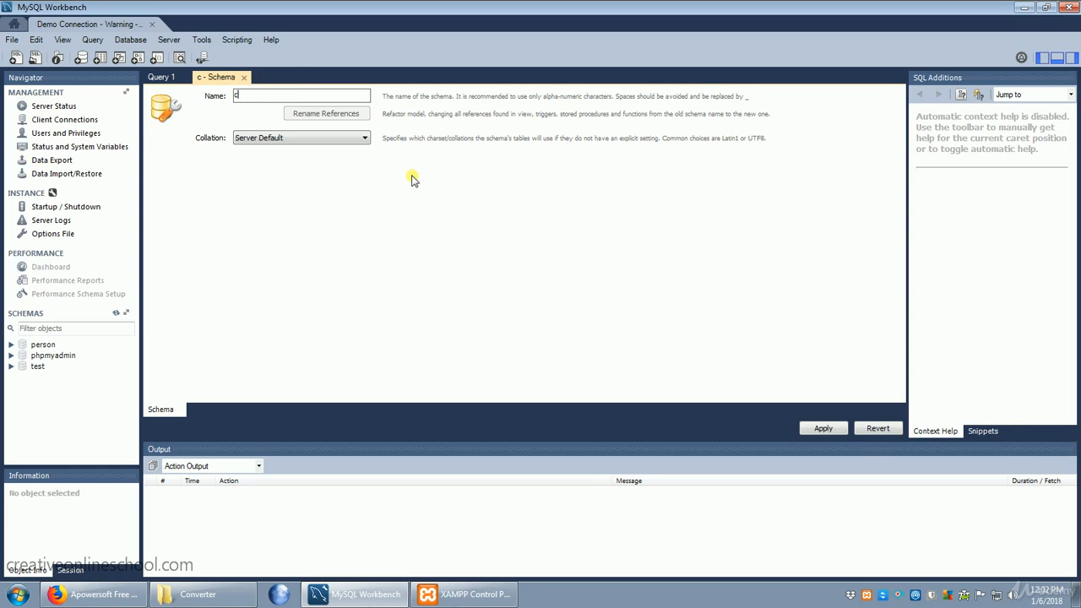
type("ustomers")
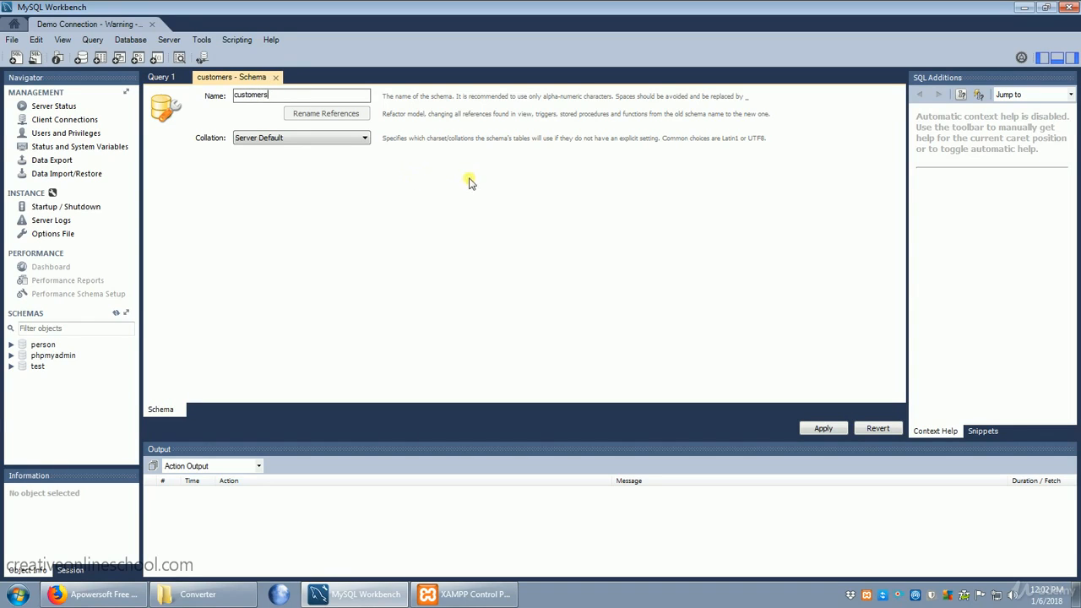
Set the customers schema's collation to utf8mb4 - utf8mb4_unicode_ci
left_click(313, 136)
scroll(302, 298, "down", 3)
scroll(302, 297, "down", 20)
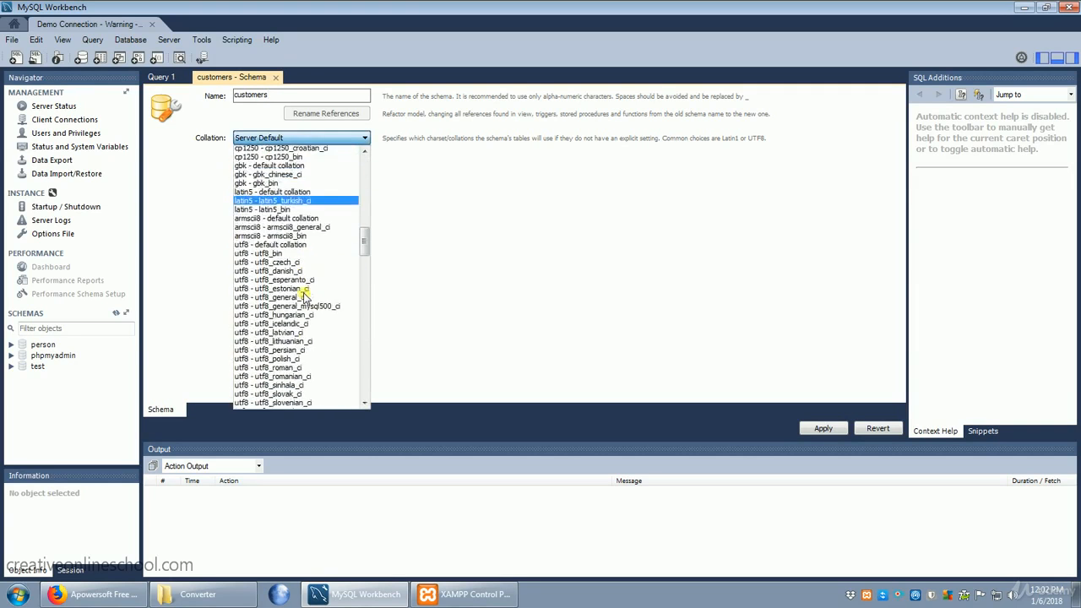
scroll(304, 297, "down", 20)
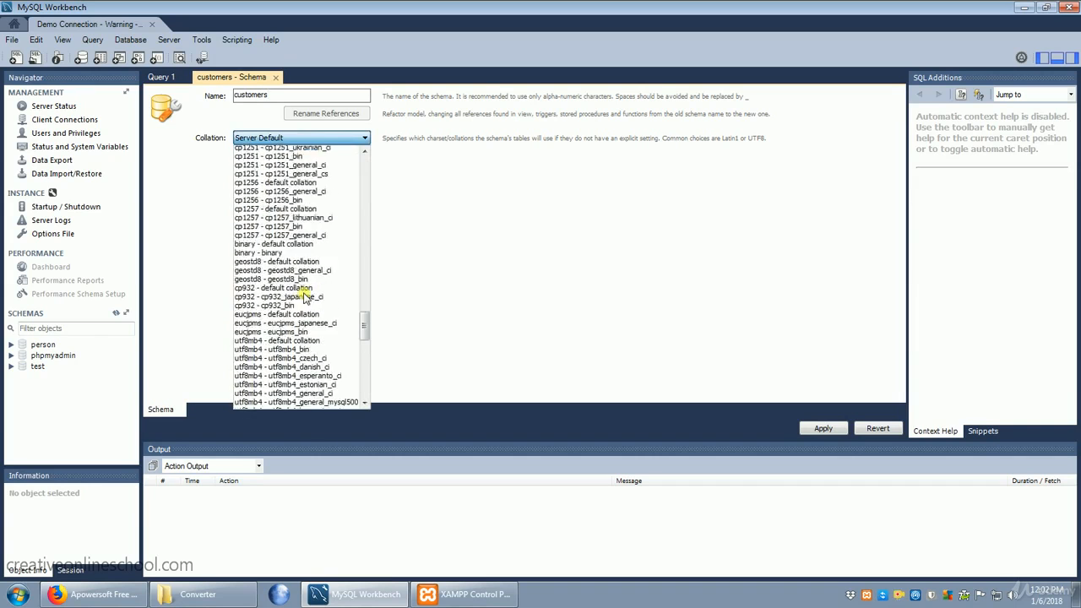
scroll(304, 297, "down", 1)
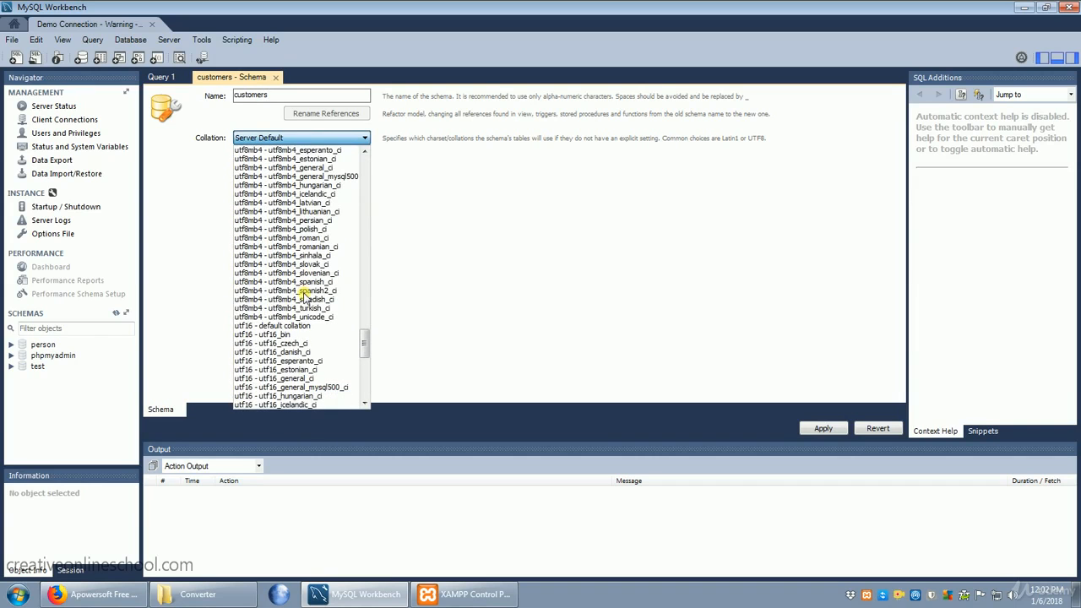
left_click(331, 317)
Review and apply the SQL script that creates the customers schema, and make customers the default schema
left_click(826, 430)
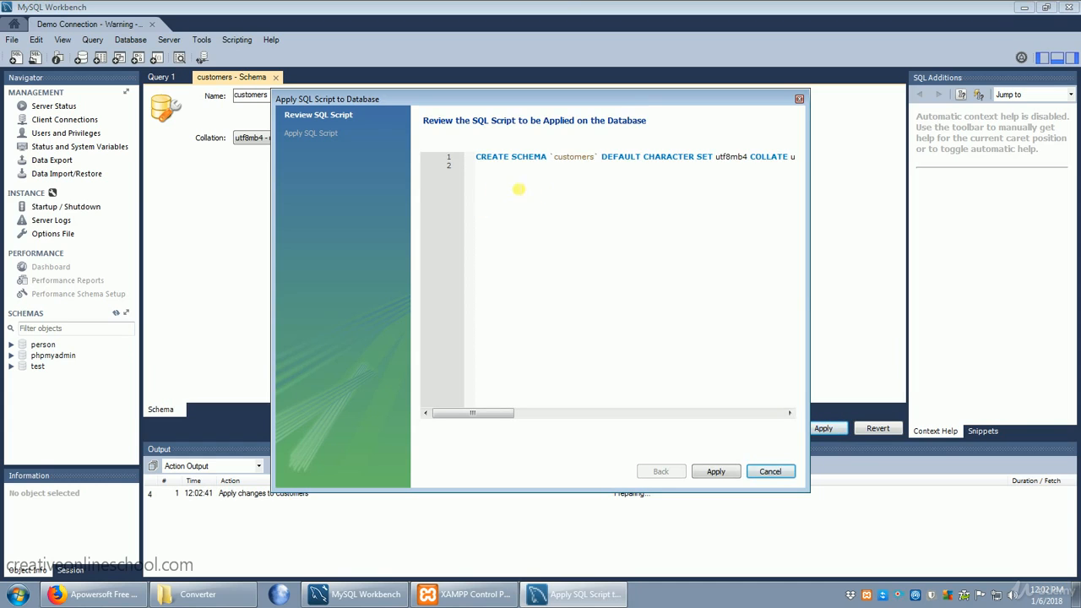
left_click_drag(480, 158, 794, 161)
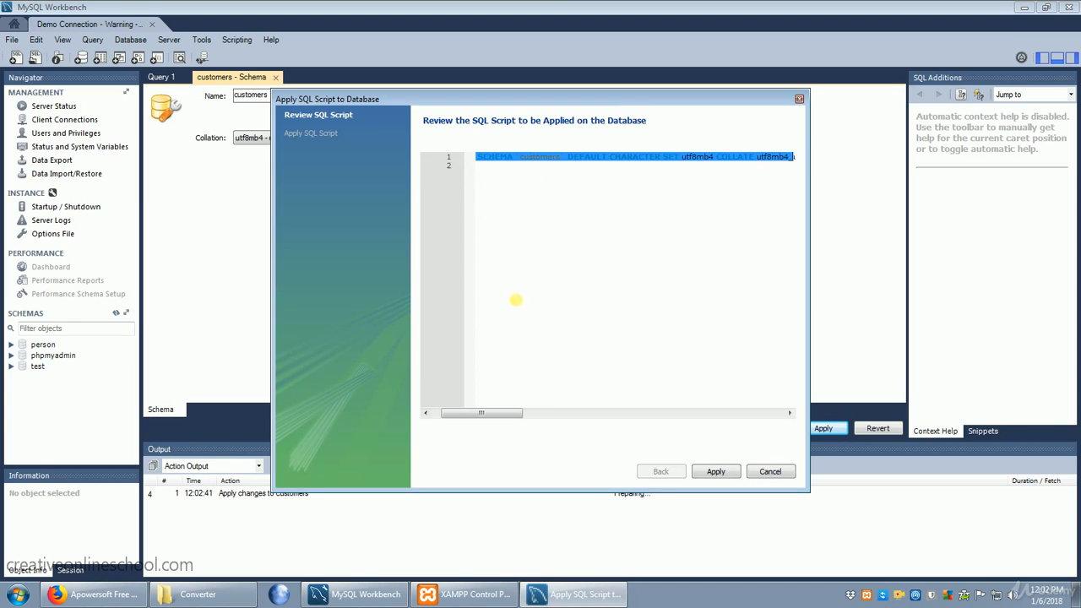
left_click_drag(500, 414, 492, 414)
left_click(581, 280)
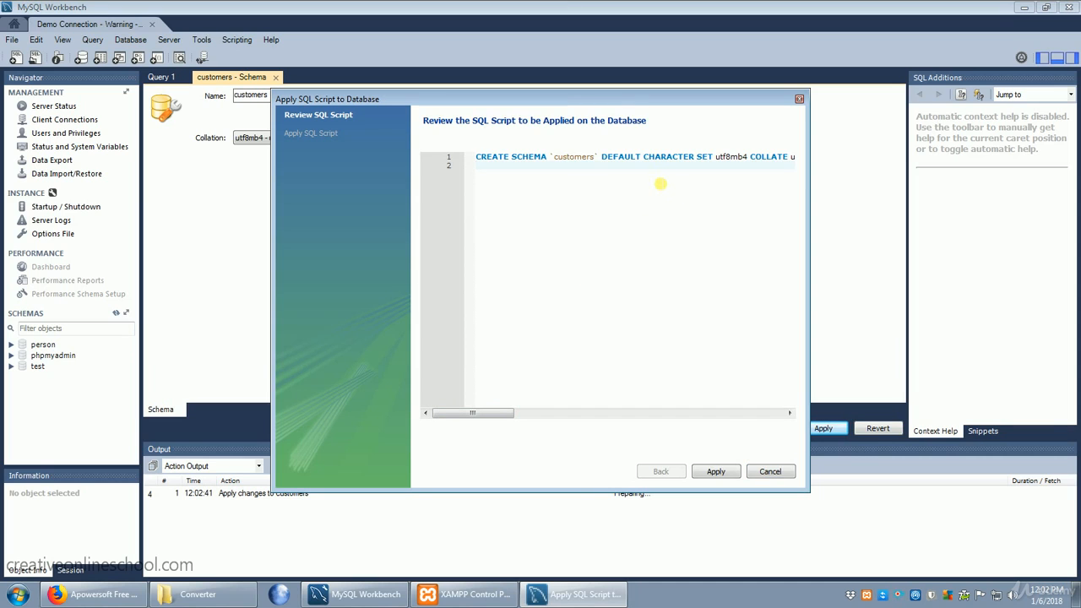
left_click(716, 472)
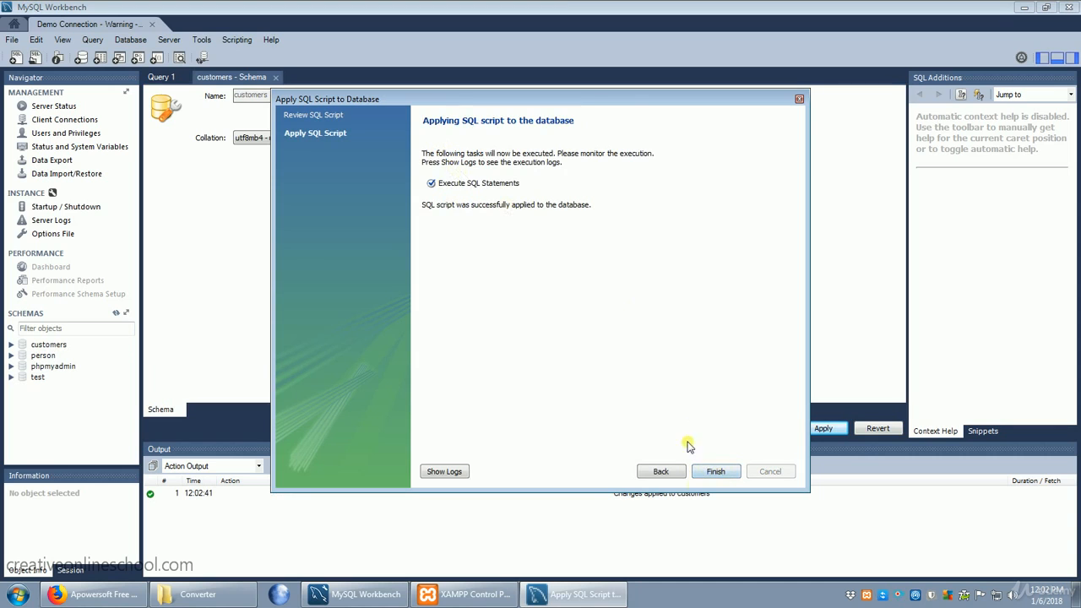
left_click(716, 471)
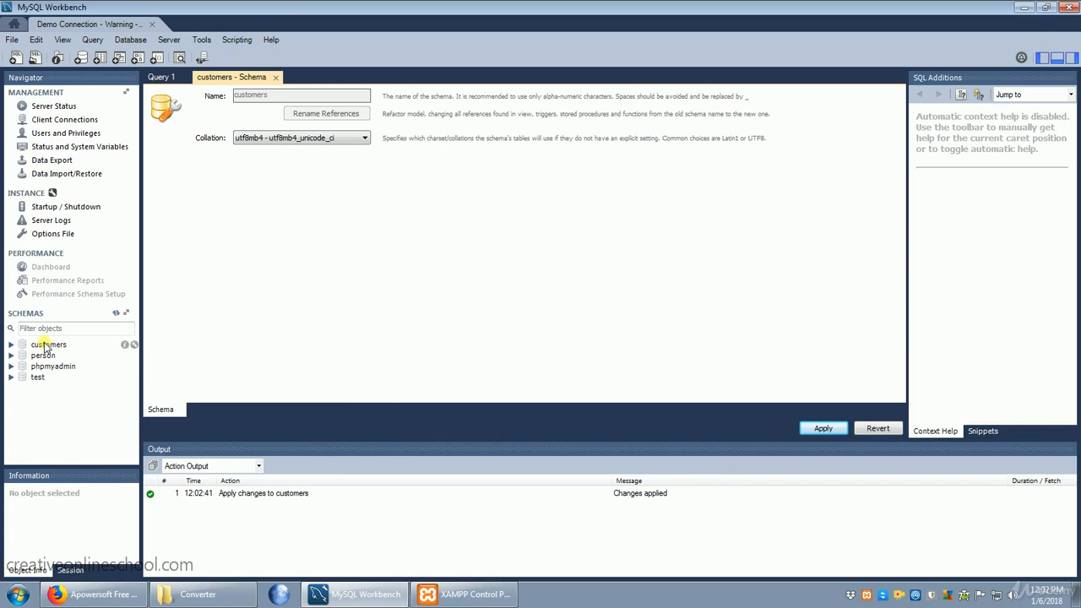
double_click(46, 345)
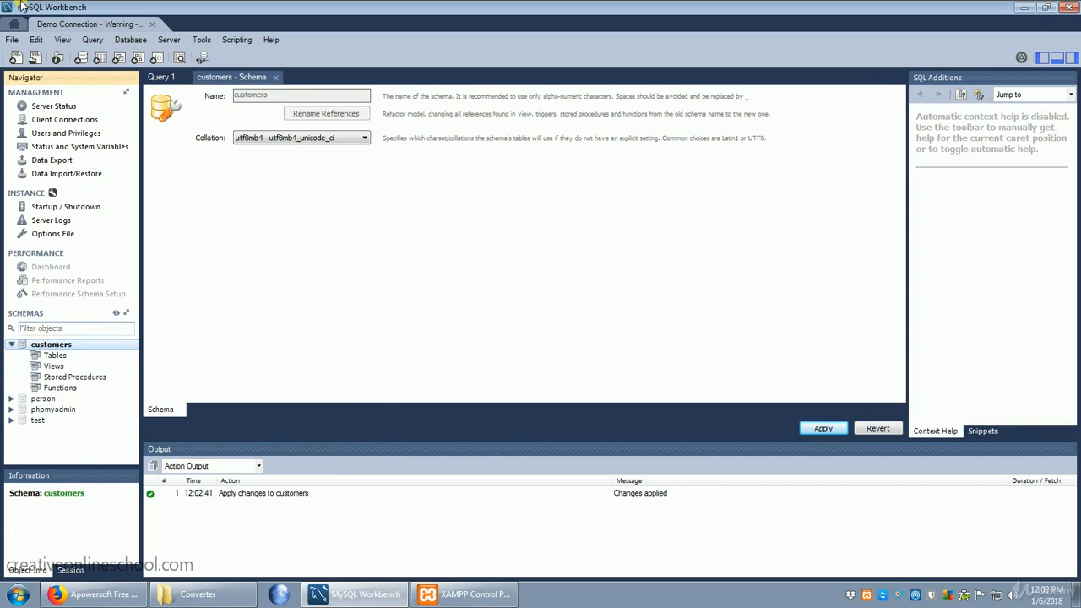
left_click(100, 58)
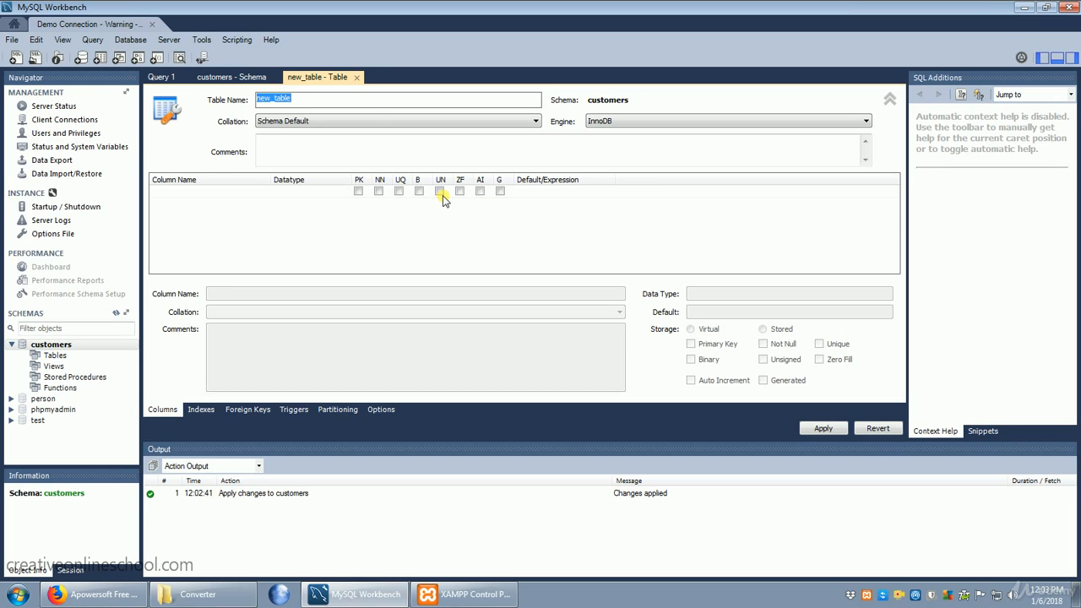
left_click(357, 77)
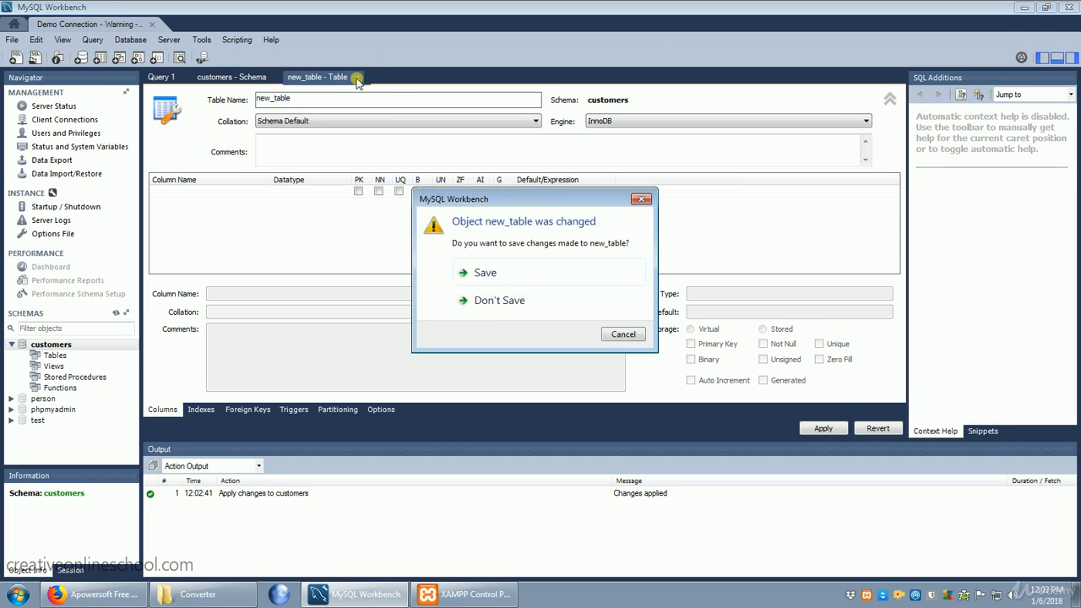
left_click(499, 304)
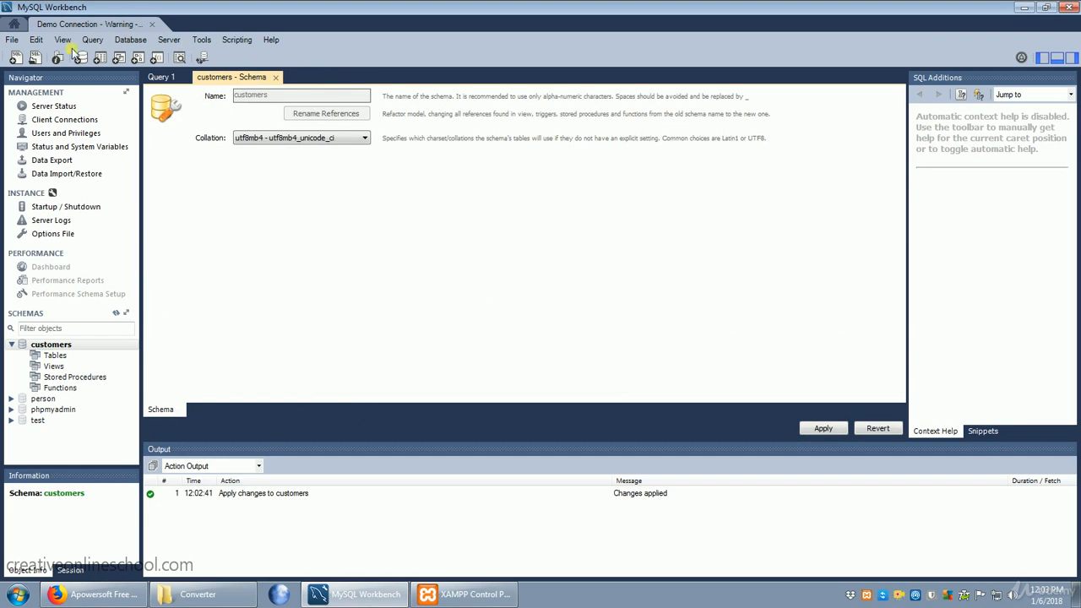
Create a new model and add an EER diagram to it
left_click(12, 40)
left_click(38, 59)
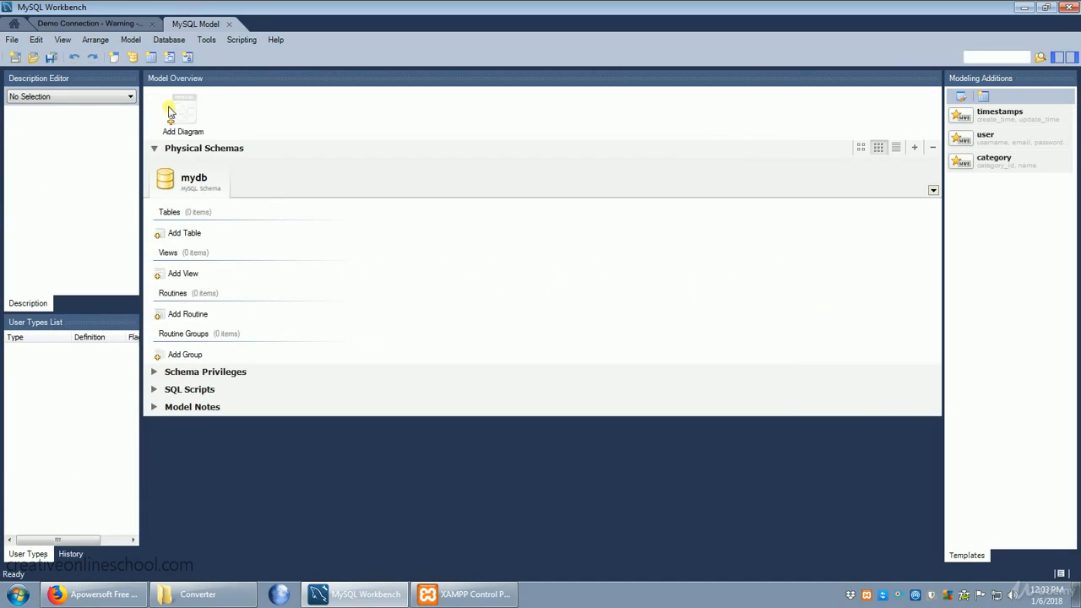
double_click(171, 116)
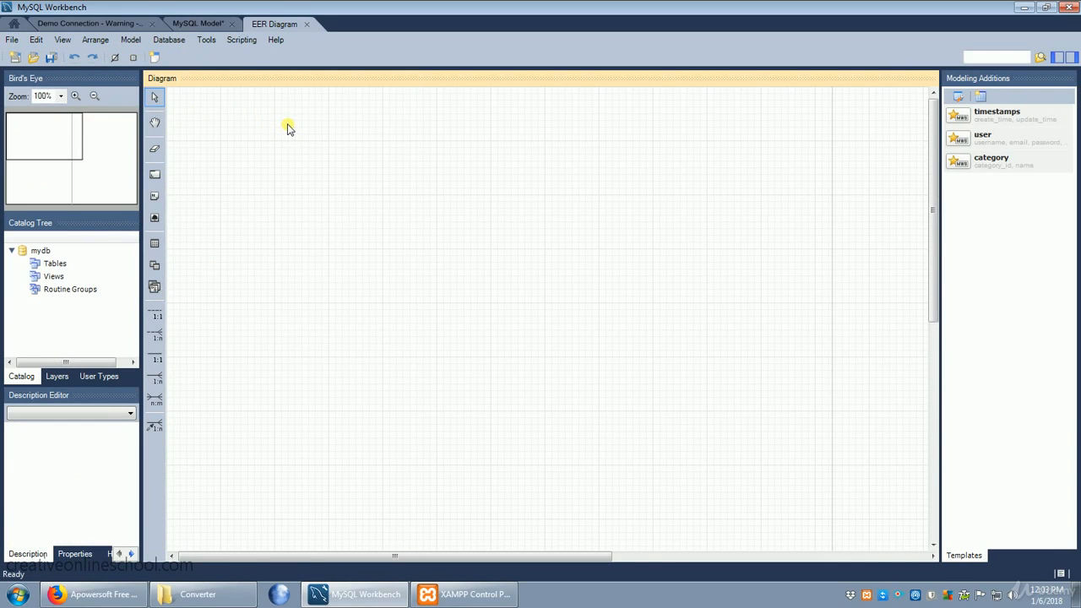
left_click(291, 183)
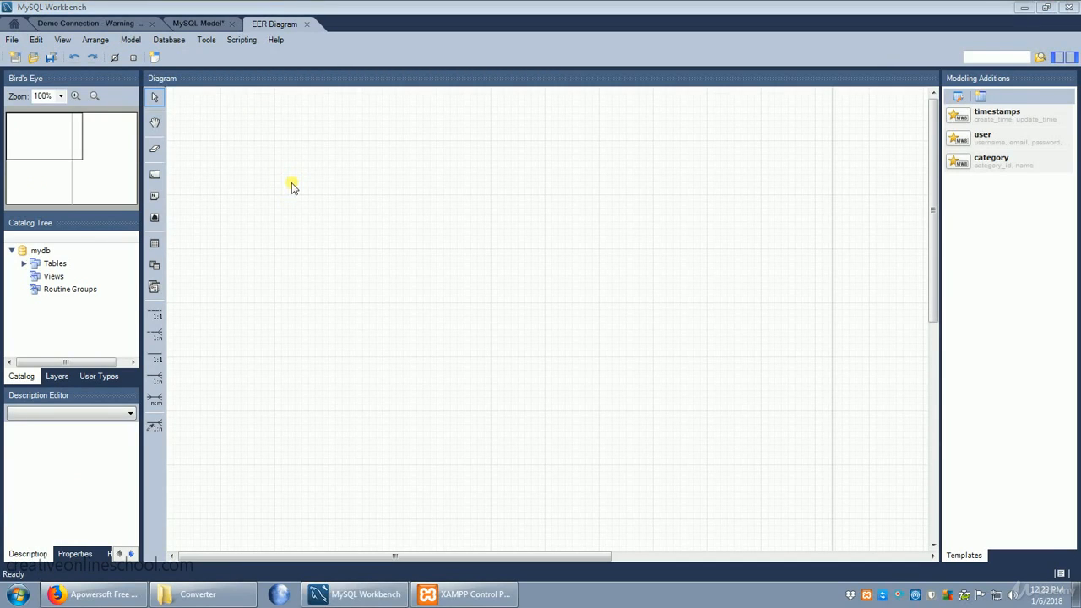
Place a new table on the empty diagram and name it person
left_click(155, 244)
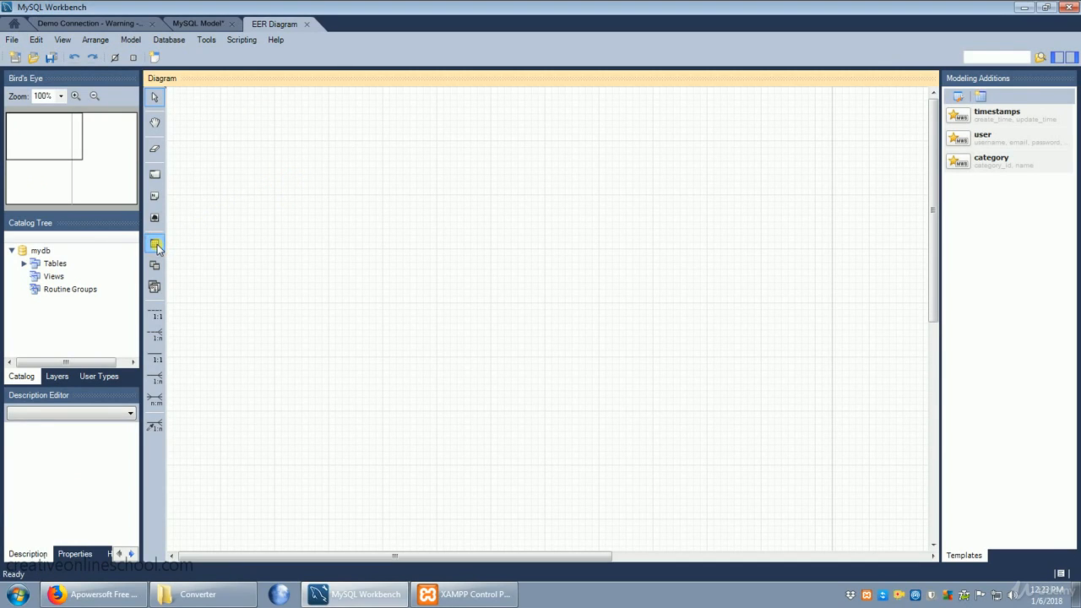
left_click(301, 227)
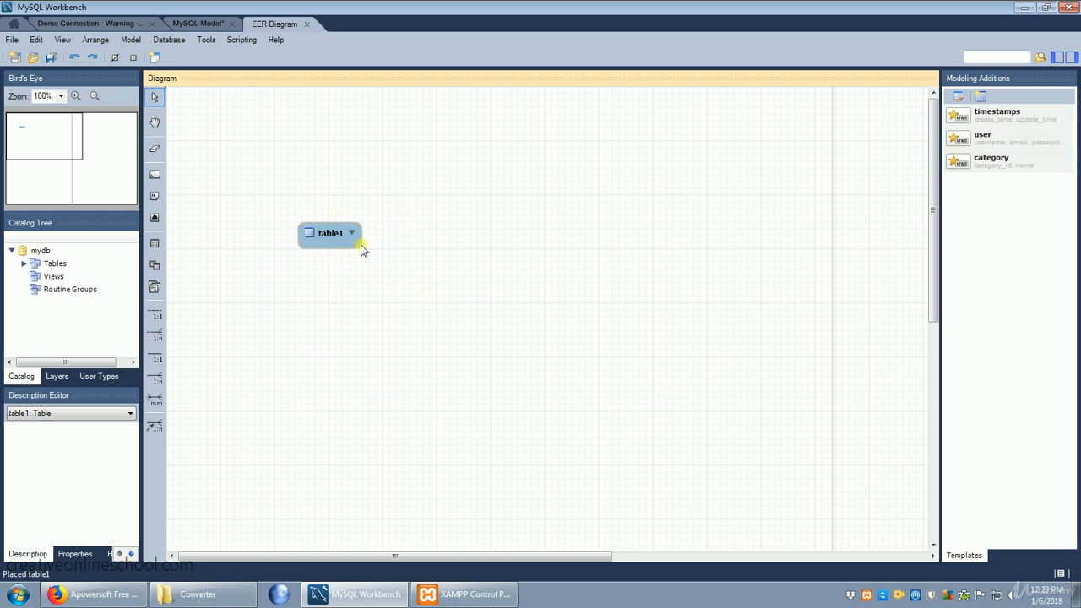
double_click(333, 236)
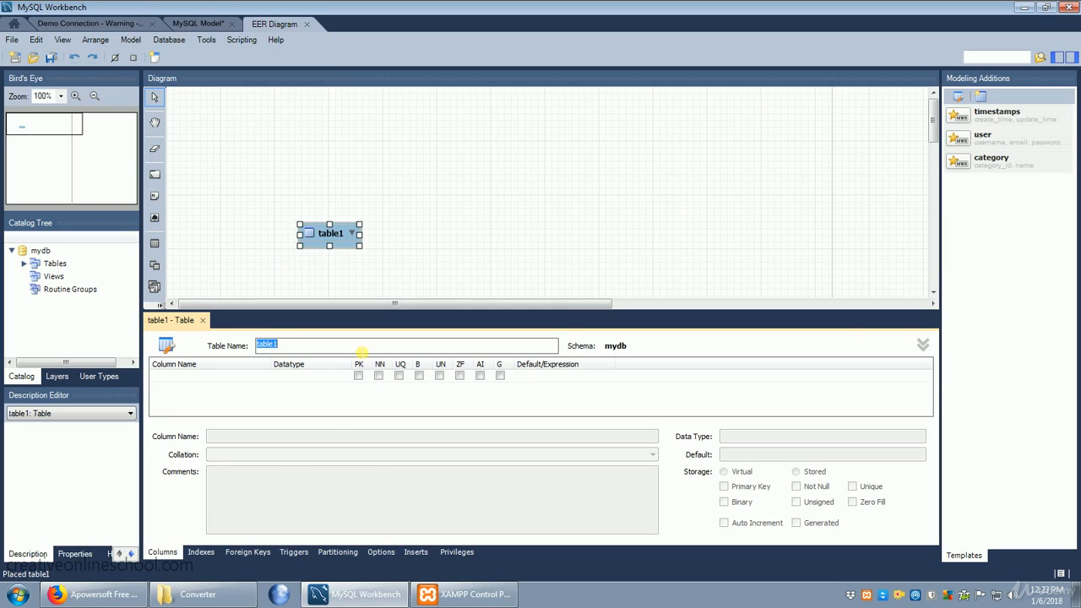
type("person")
Add an INT column ID to the person table, set as primary key, not null and auto increment
left_click(202, 377)
left_click(203, 377)
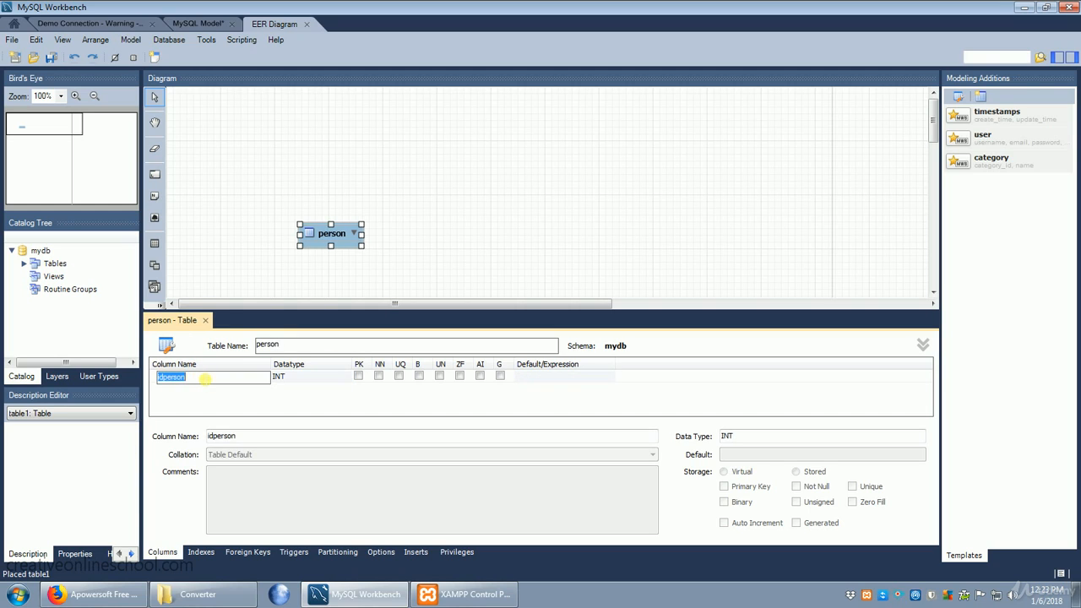
type("ID")
left_click(379, 376)
left_click(359, 376)
left_click(379, 377)
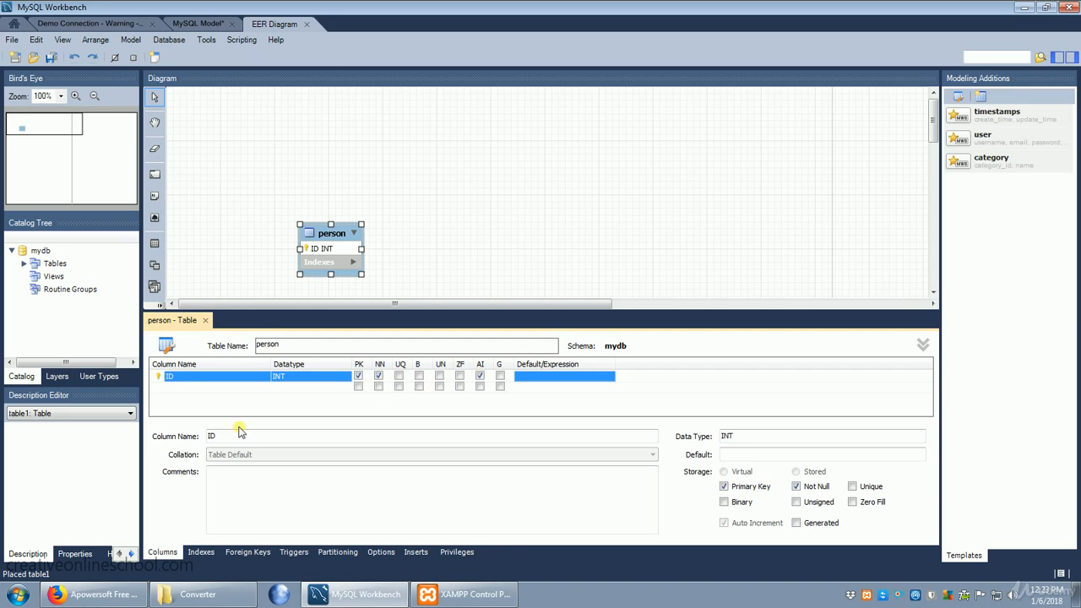
Add a column called name to the person table with datatype VARCHAR(45)
left_click(165, 387)
left_click(178, 387)
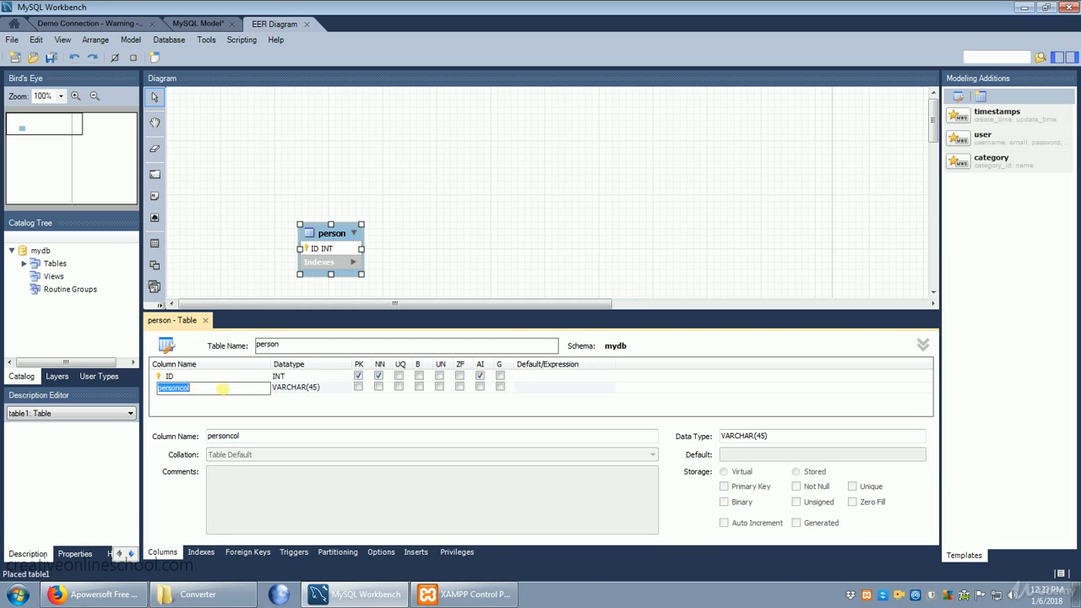
type("name")
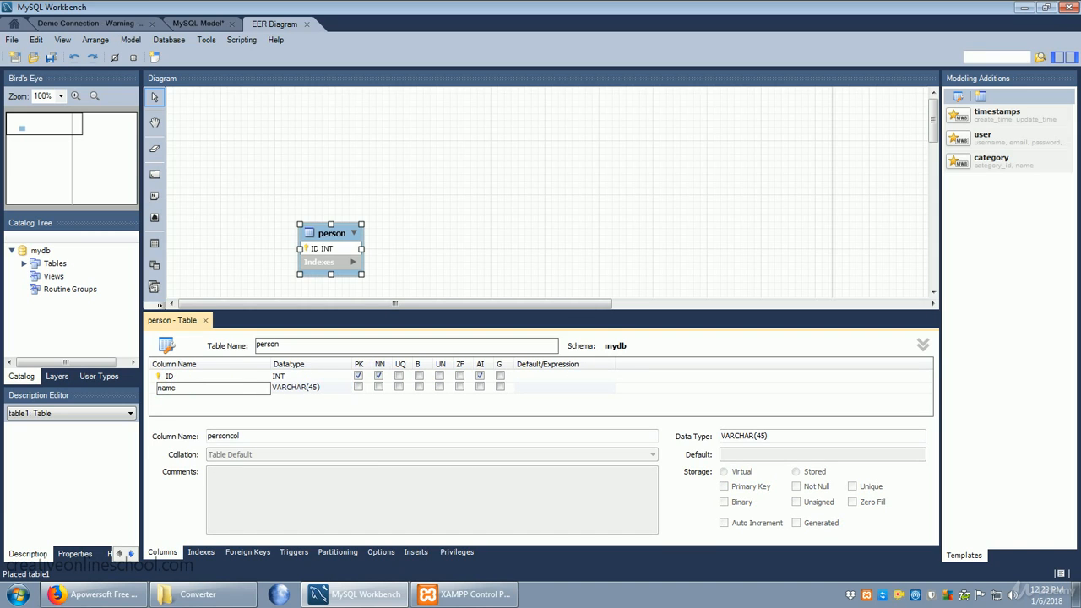
left_click(314, 389)
double_click(310, 388)
left_click(316, 389)
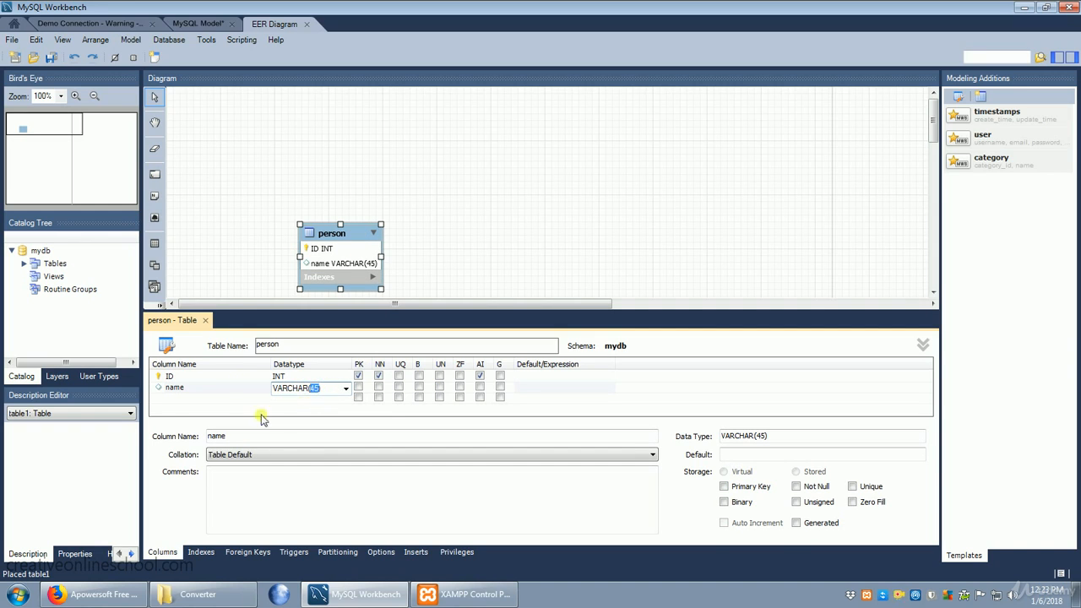
Add a purchase column of type VARCHAR(45) to the person table and close the table editor
left_click(172, 399)
left_click(174, 400)
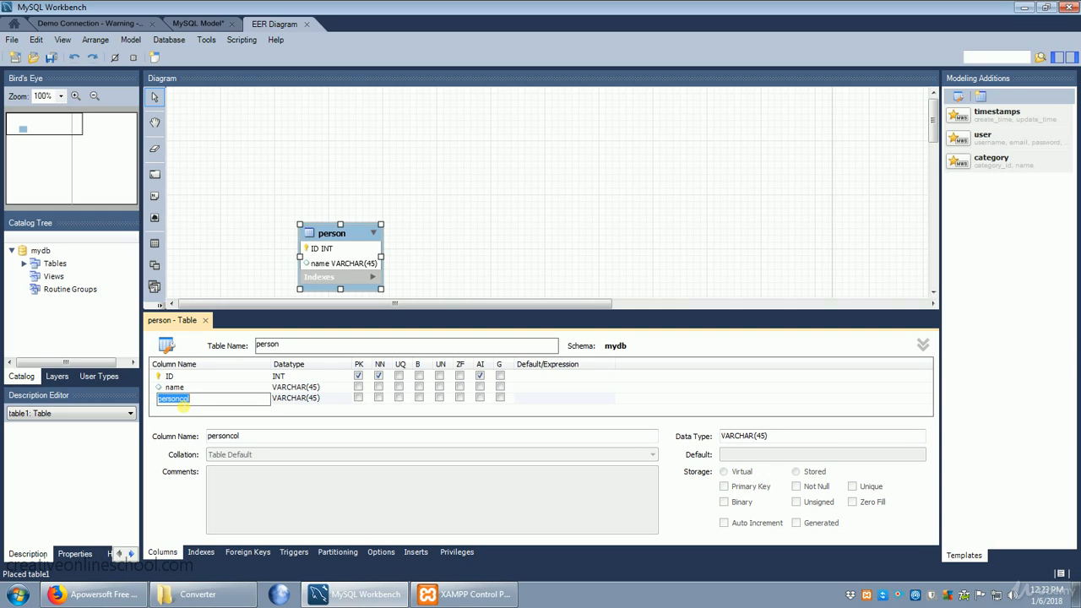
type("purchase")
left_click(645, 384)
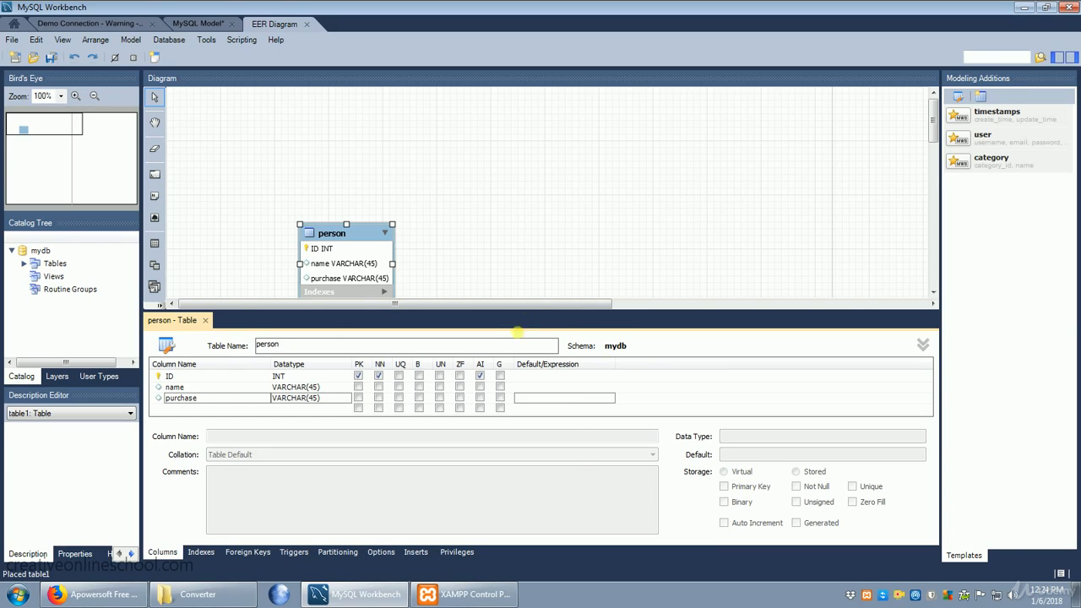
left_click(205, 320)
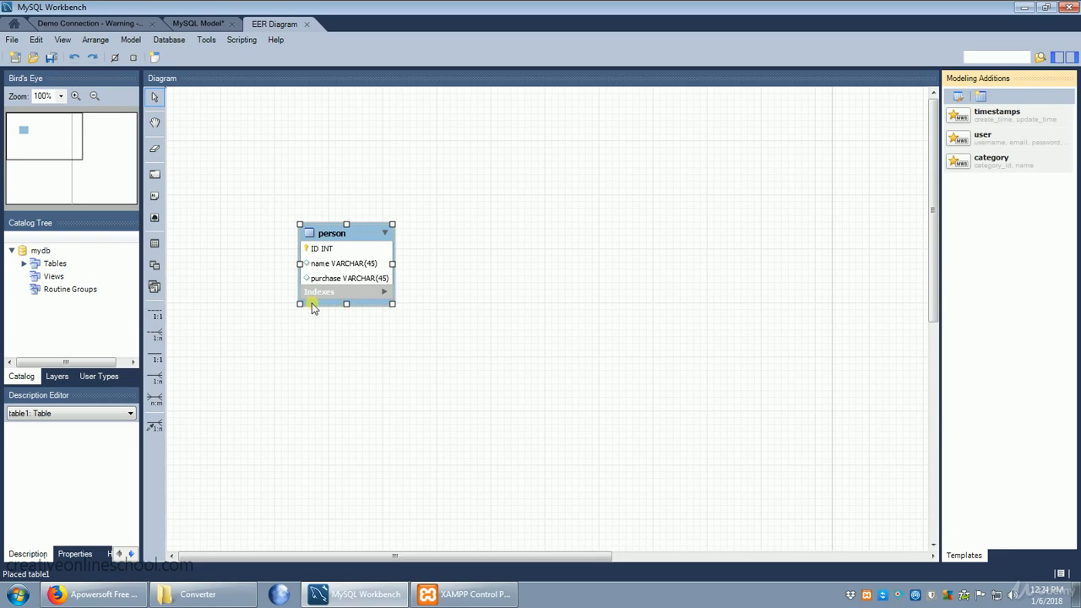
Place a second table based on the user template to the right of the person table and open it for editing
left_click(155, 244)
left_click(284, 96)
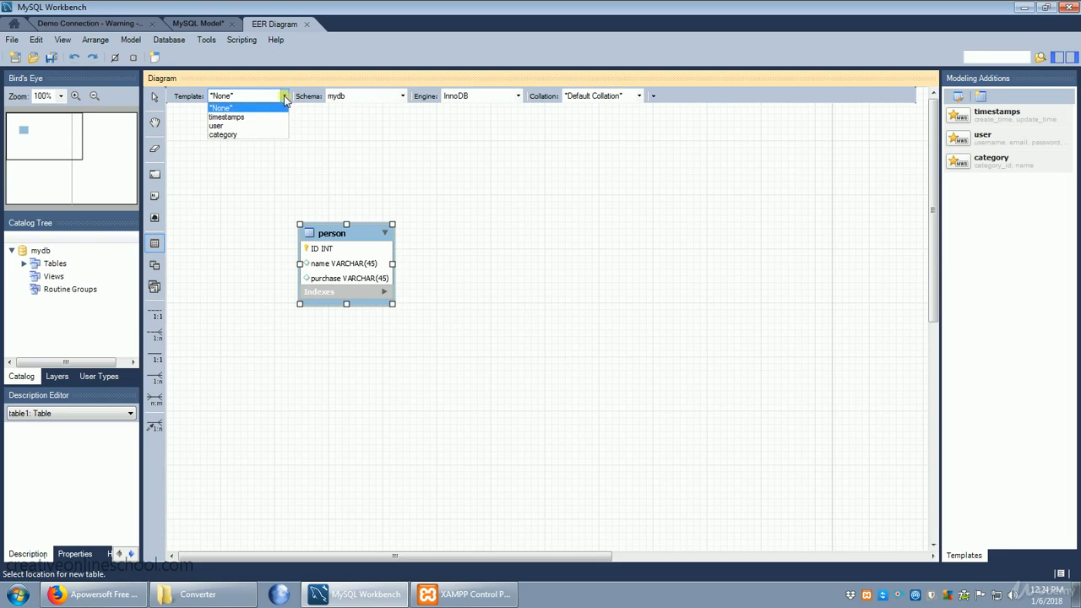
left_click(259, 127)
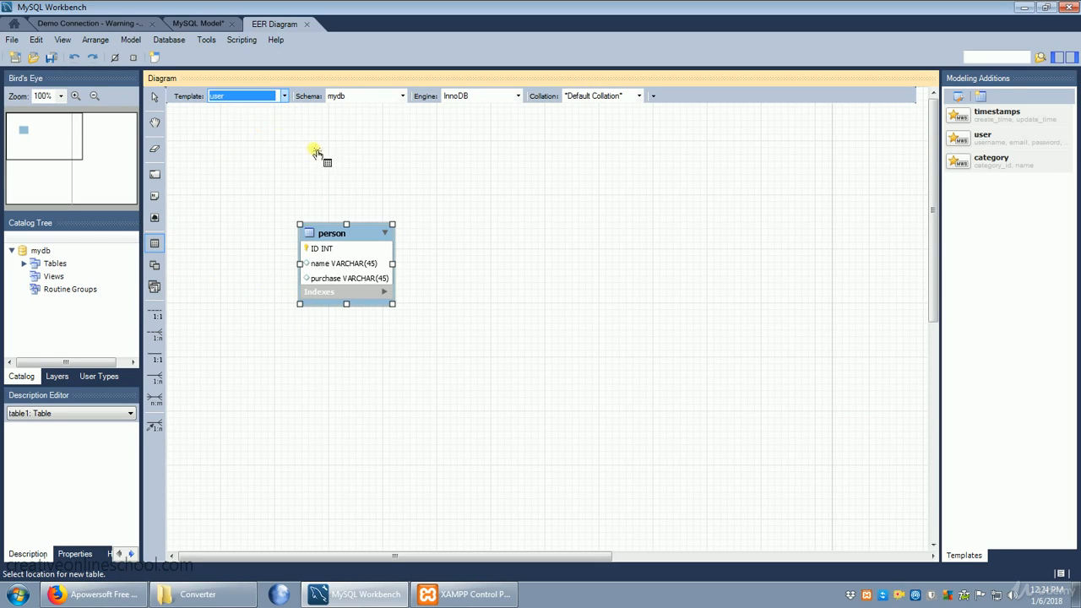
left_click(642, 207)
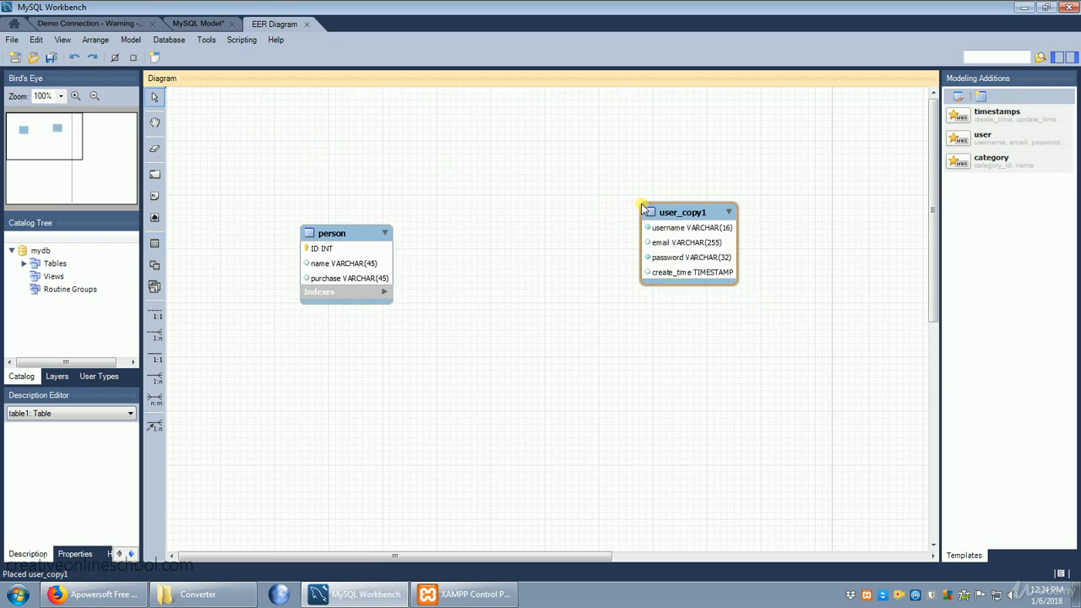
double_click(677, 272)
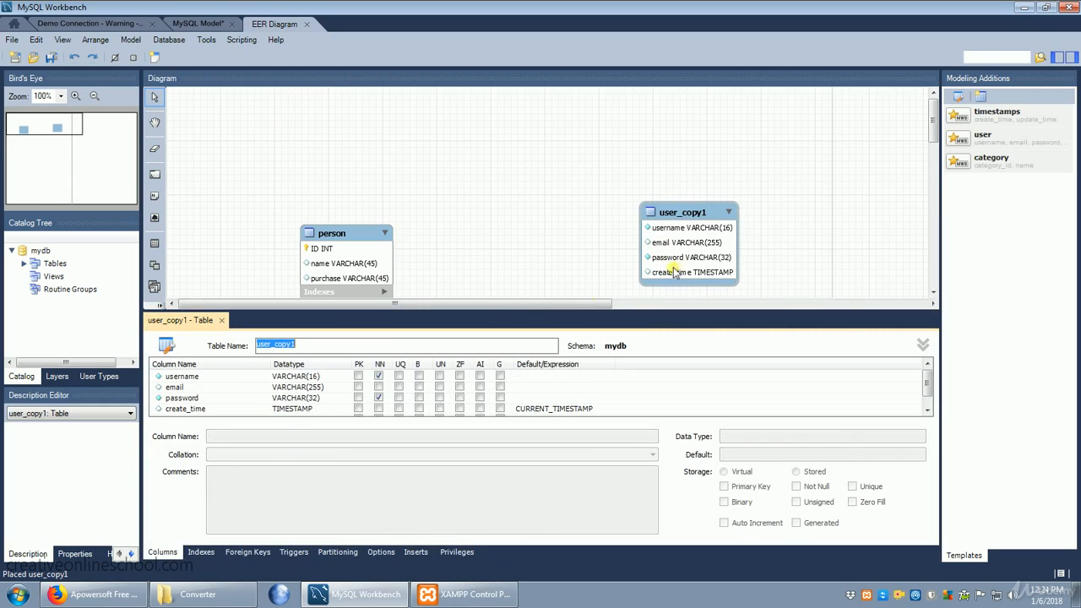
Add a person_ID column of type INT to user_copy1 as primary key, not null and auto increment, and close the table editor
left_click(188, 410)
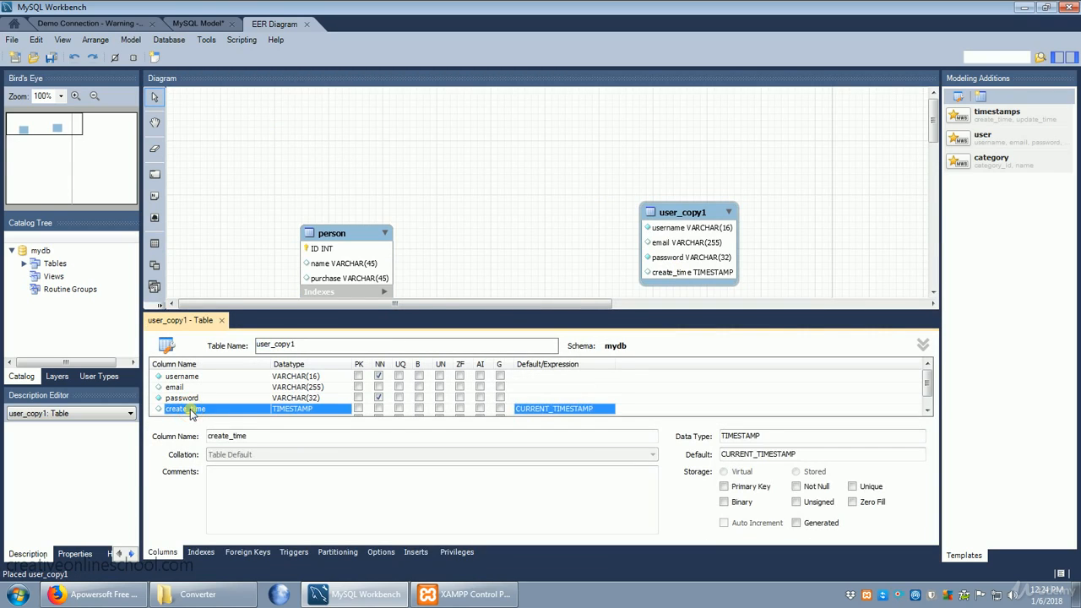
left_click(189, 409)
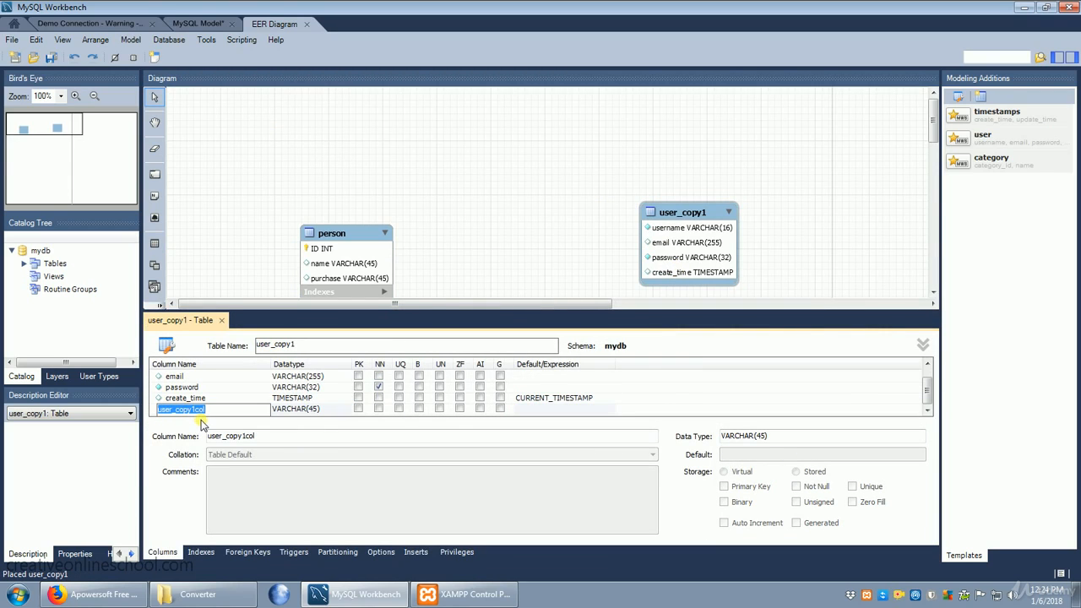
type("person_ID")
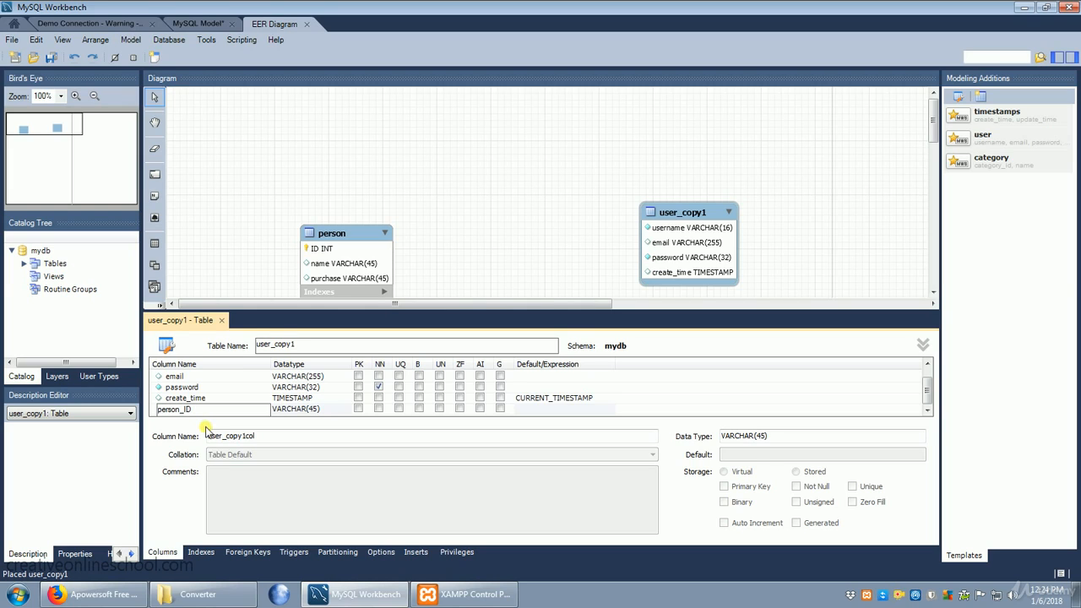
double_click(325, 410)
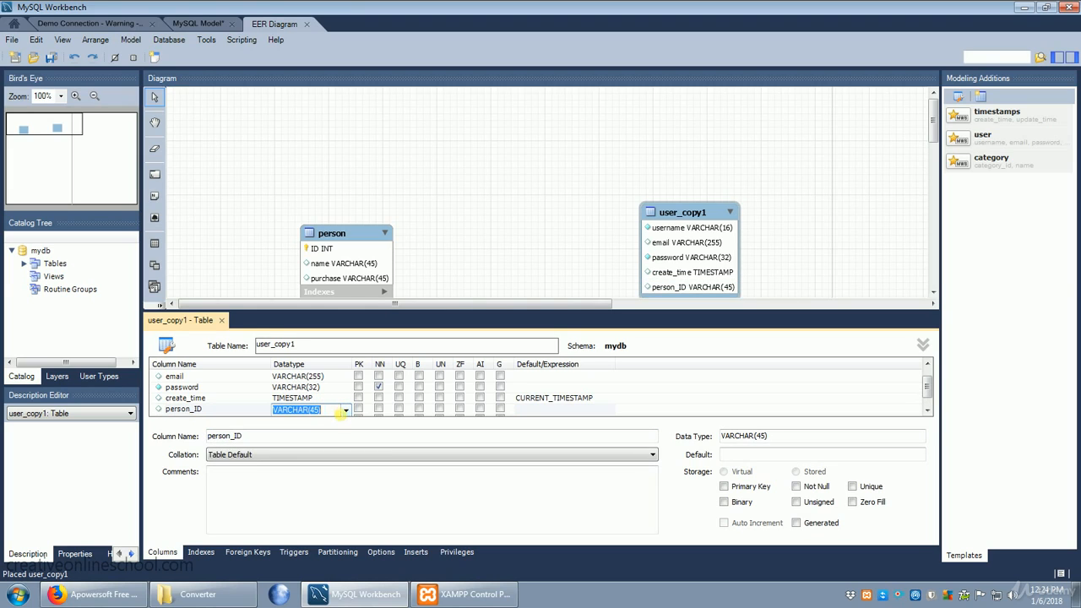
type("int")
left_click(358, 408)
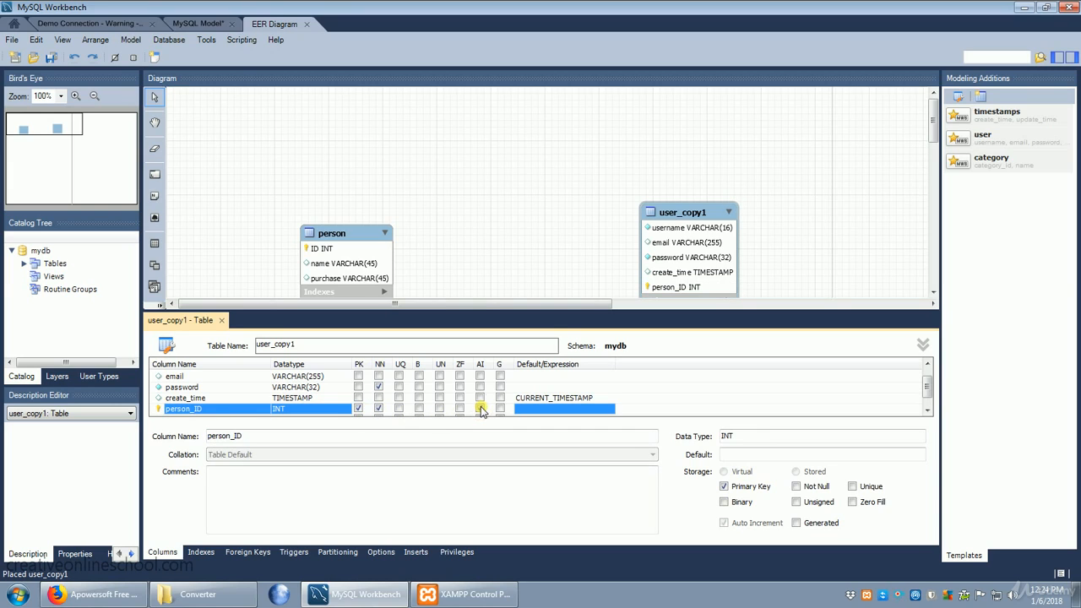
left_click(222, 320)
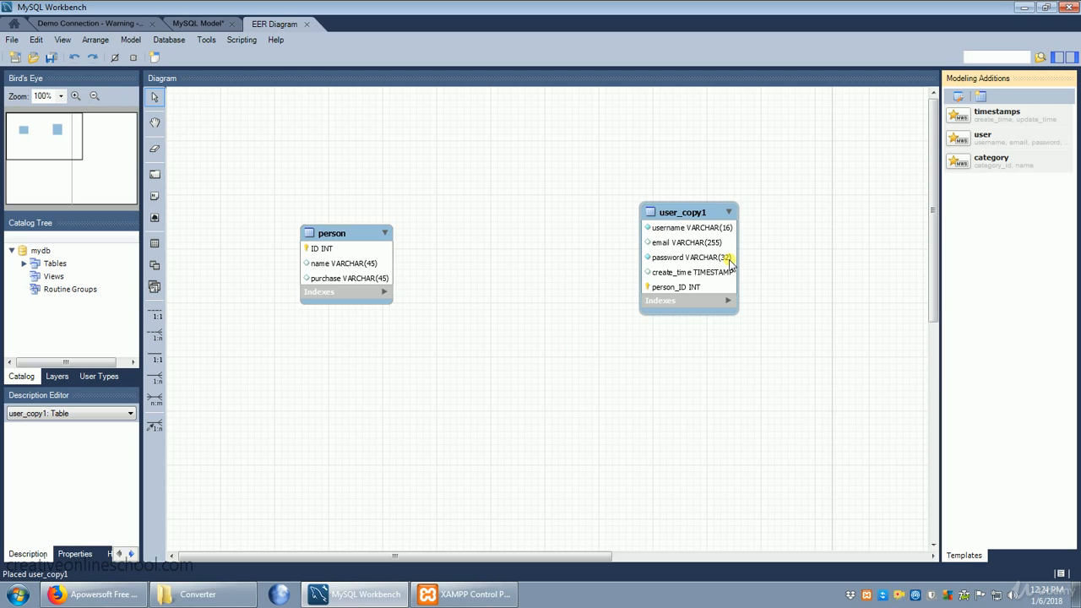
Try a one-to-one non-identifying relationship from the person table to user_copy1 and undo it
left_click(156, 314)
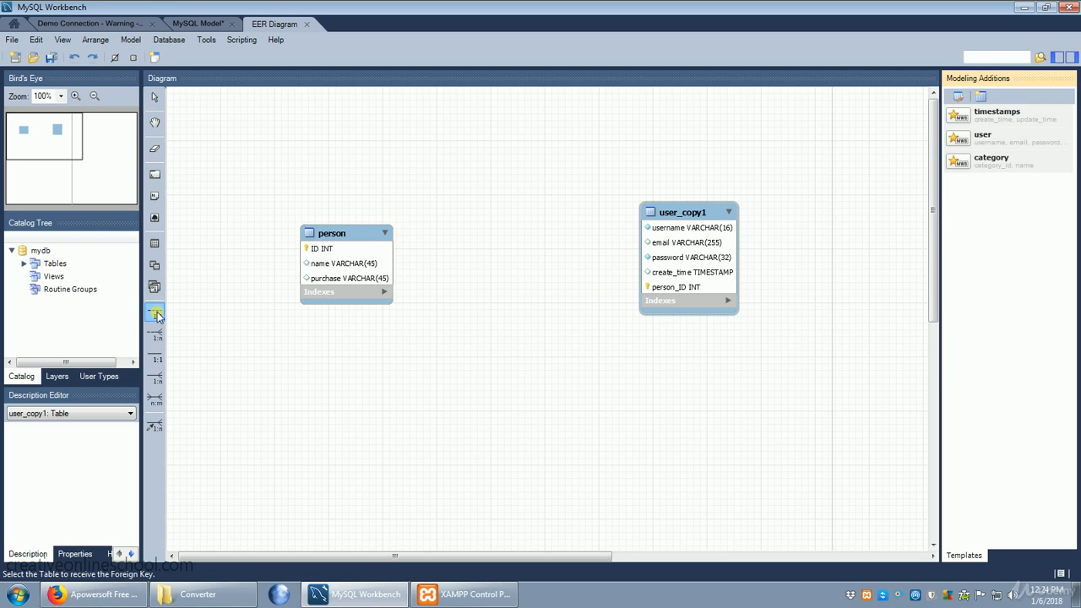
left_click(355, 271)
left_click(705, 262)
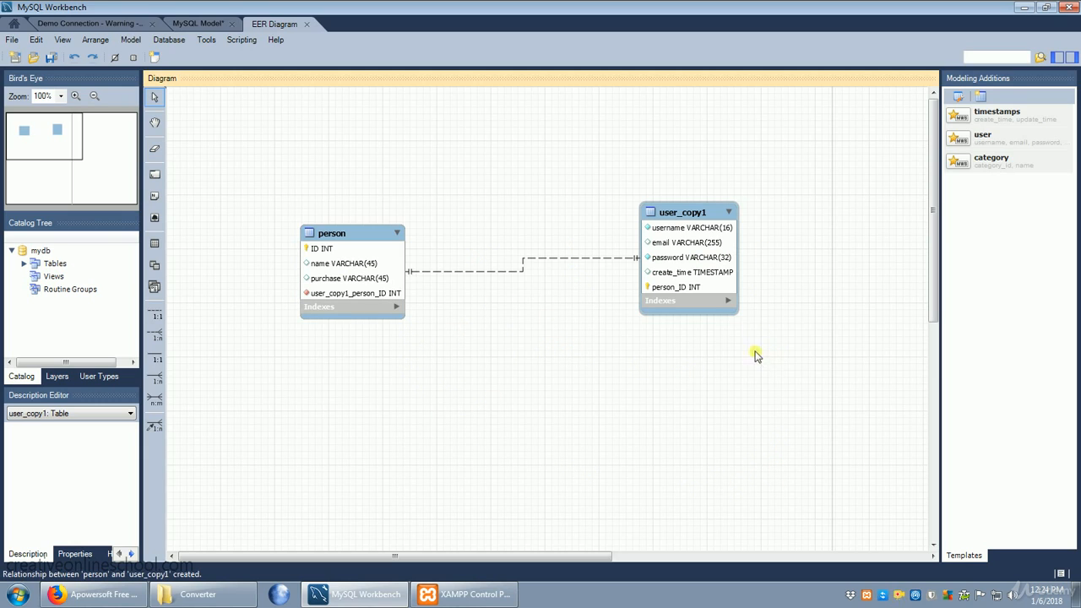
left_click(38, 43)
left_click(49, 55)
Create a many-to-many relationship between person and user_copy1, and move the associative table slightly up and toward person
left_click(155, 399)
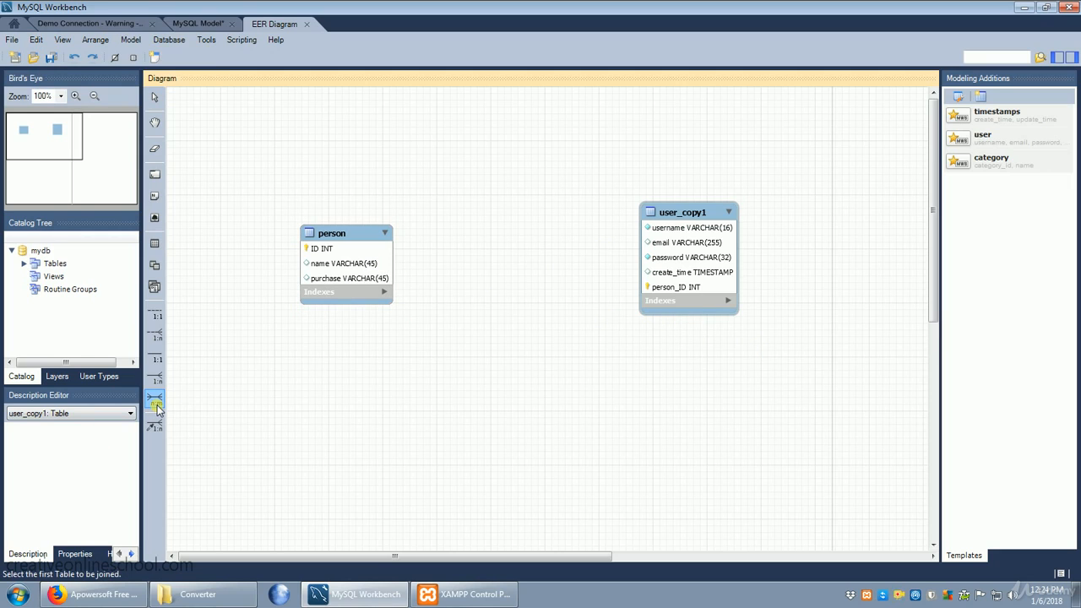
left_click(355, 265)
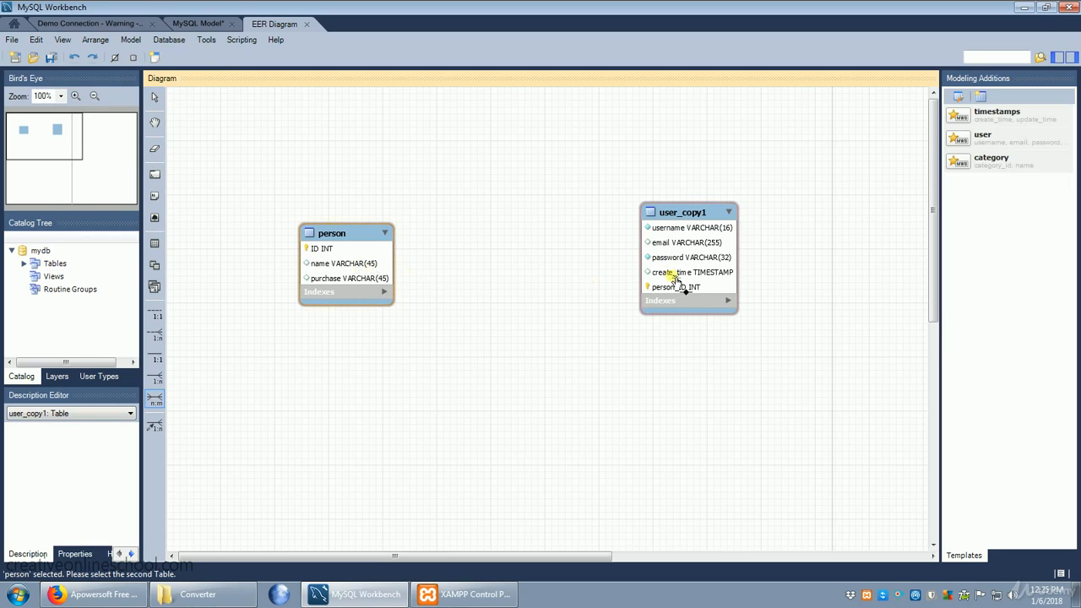
left_click(697, 269)
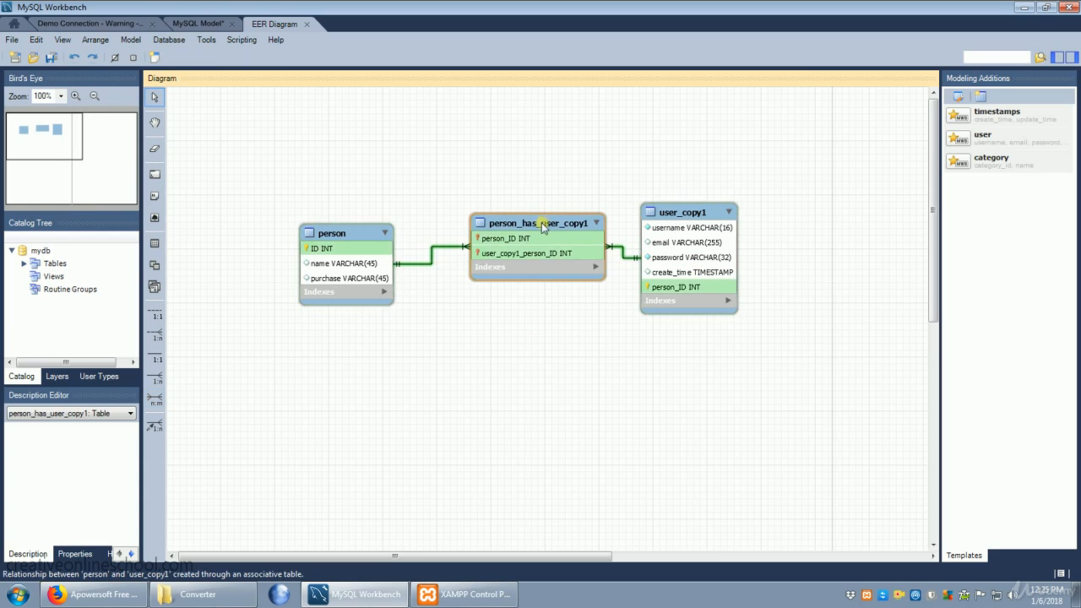
left_click_drag(541, 223, 514, 200)
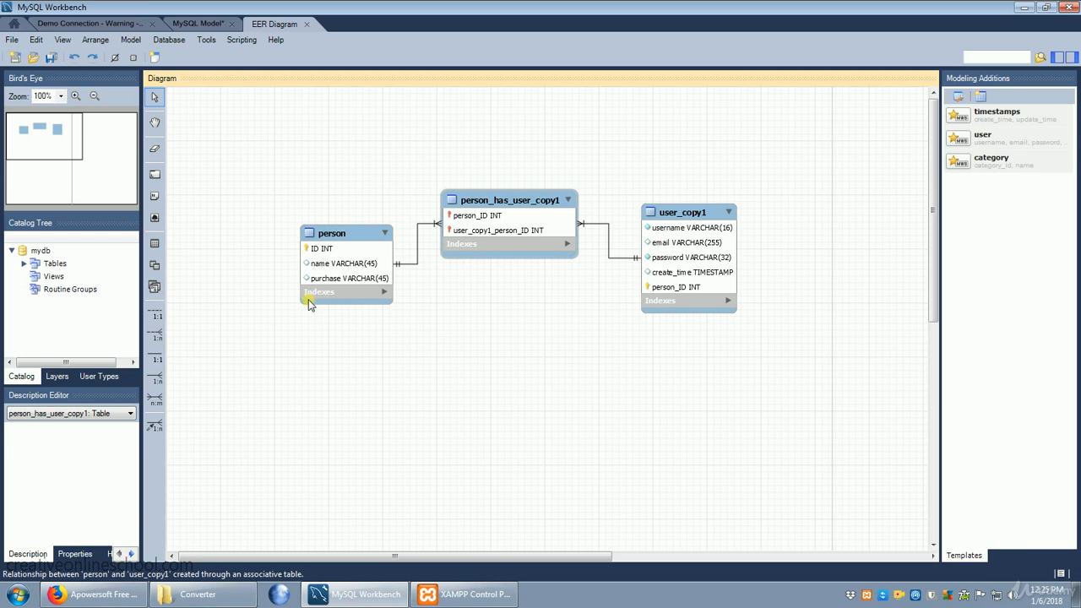
left_click(378, 291)
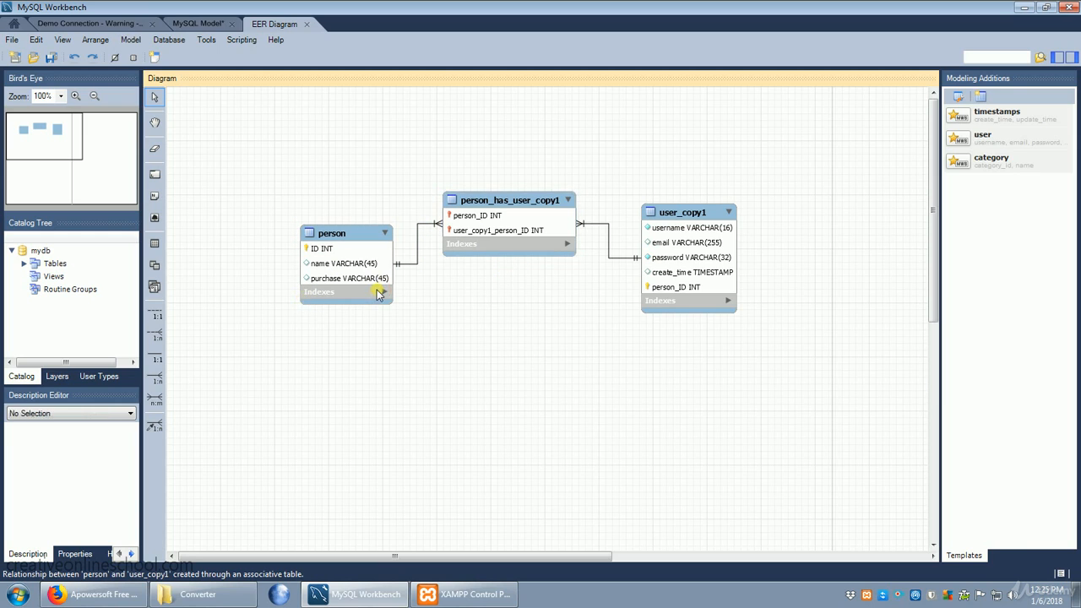
Save the model in the Documents library under the file name "model 1"
left_click(12, 40)
left_click(72, 148)
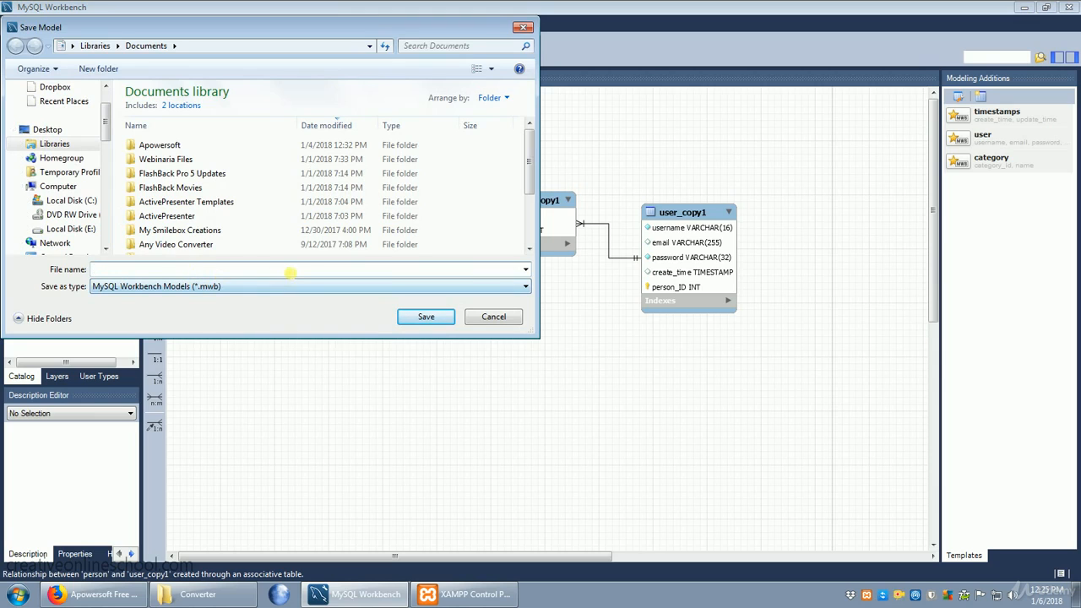
type("model 1")
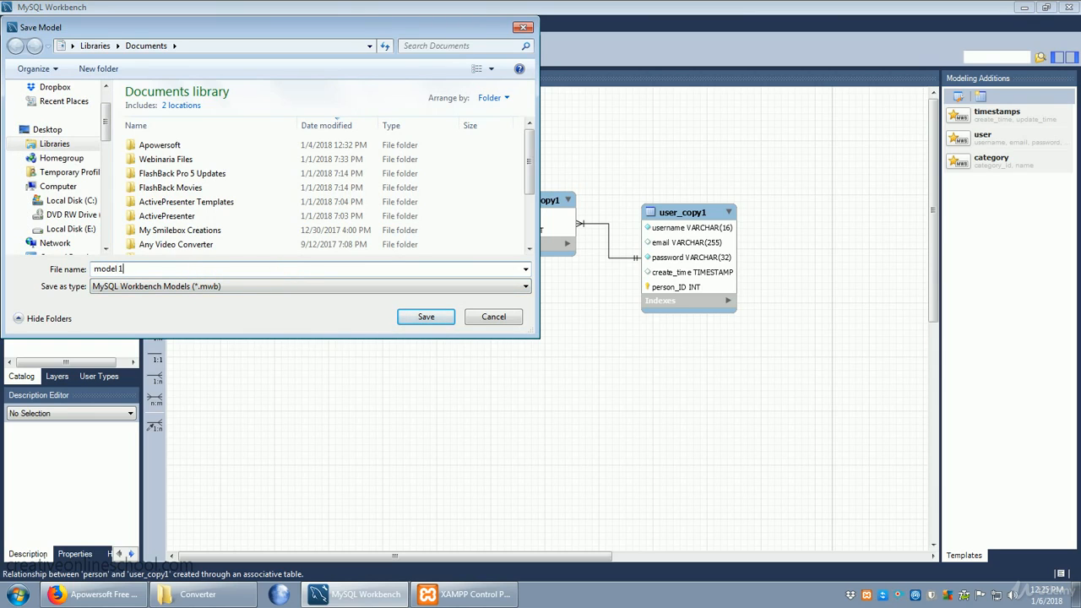
left_click(425, 318)
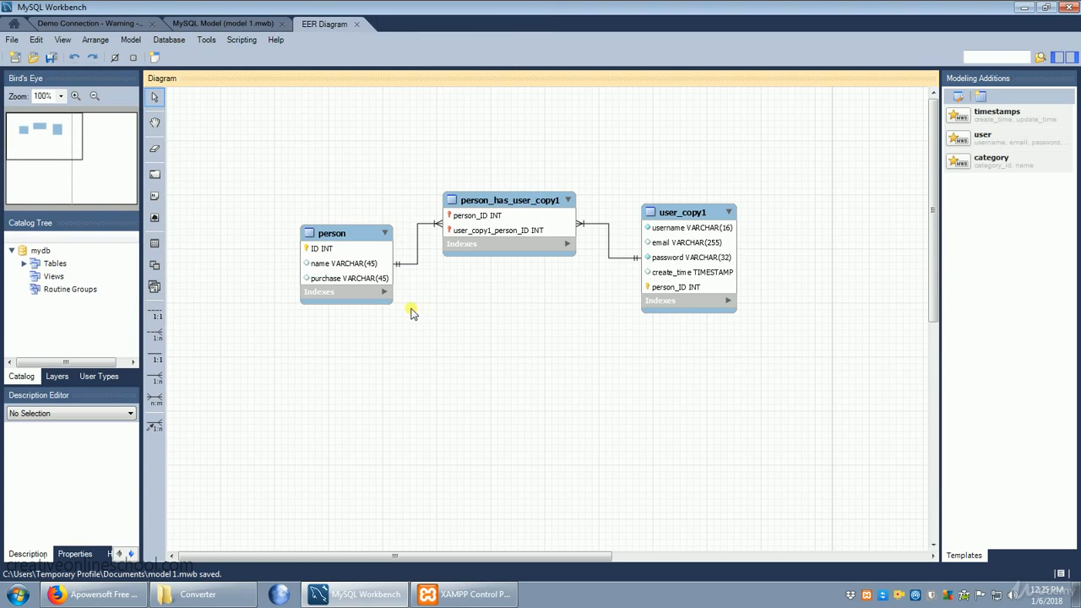
Forward engineer the model to the database through Demo Connection with the default options, and close the wizard when it finishes
left_click(169, 40)
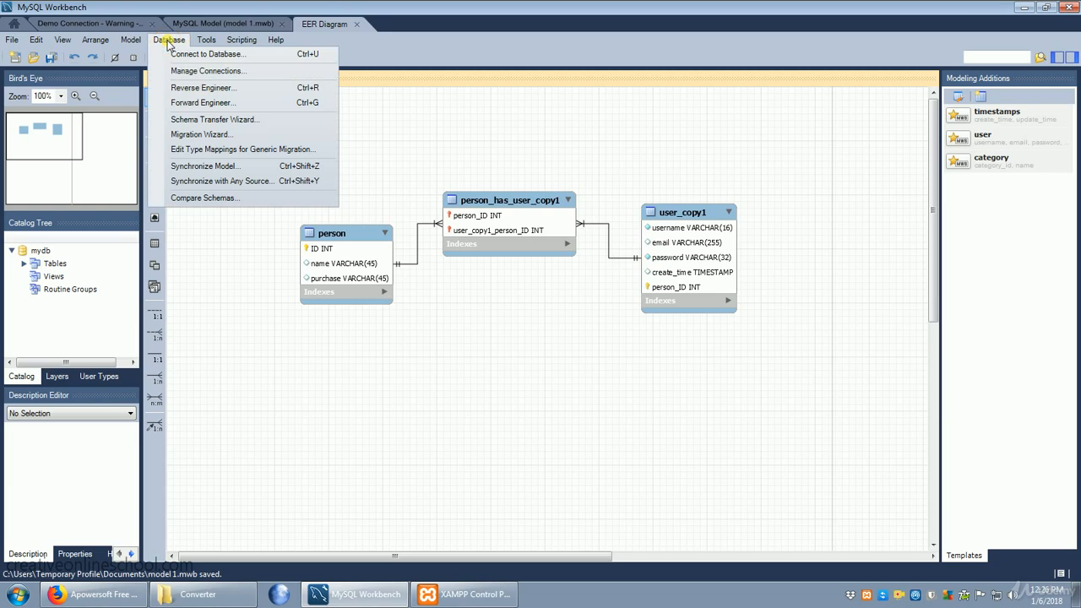
left_click(222, 105)
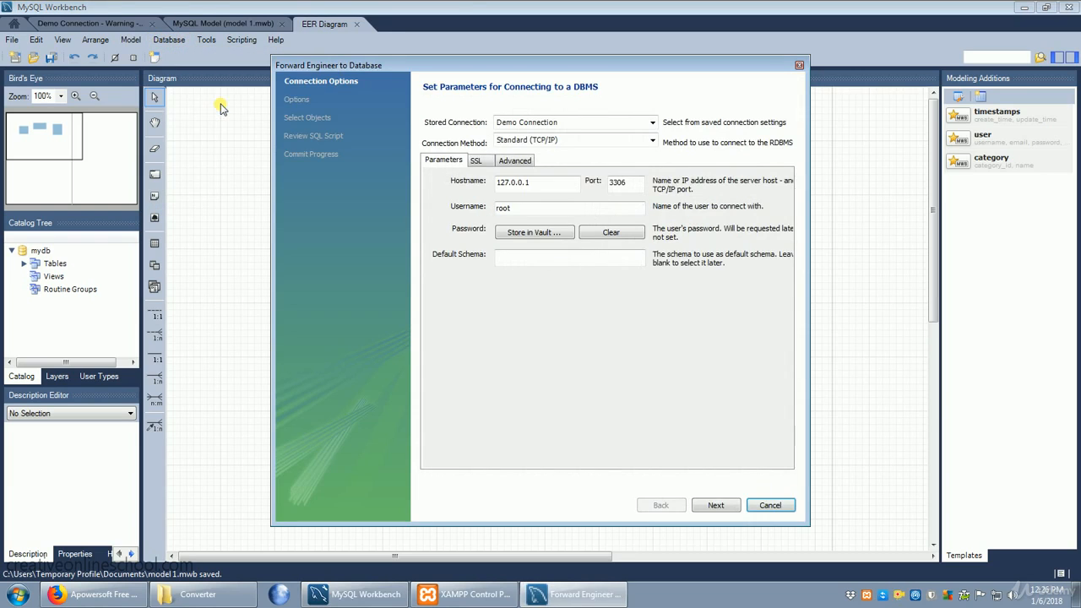
left_click(716, 505)
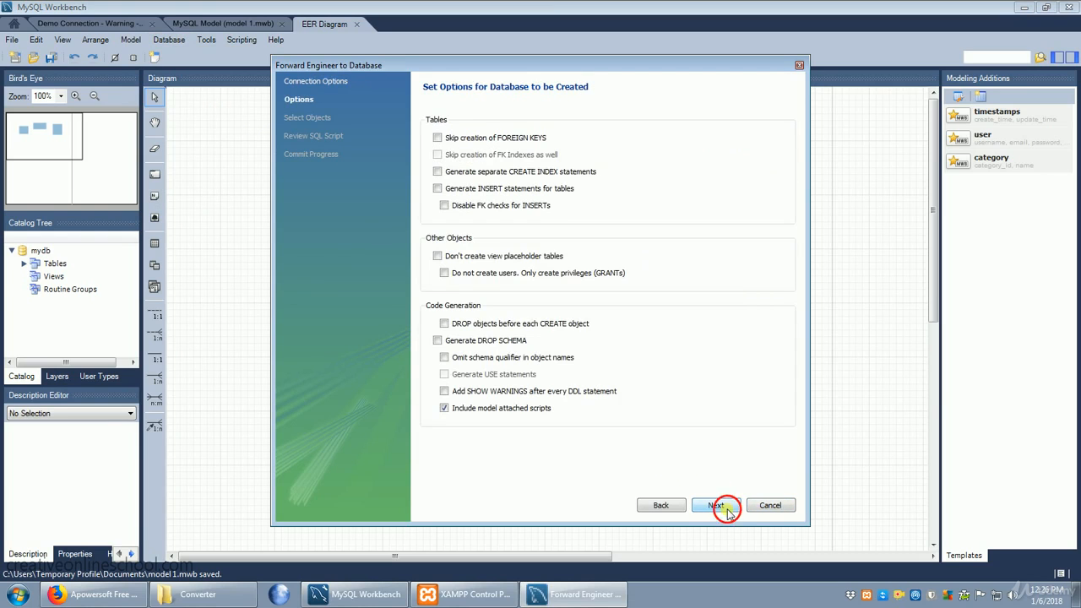
left_click(727, 510)
left_click(727, 510)
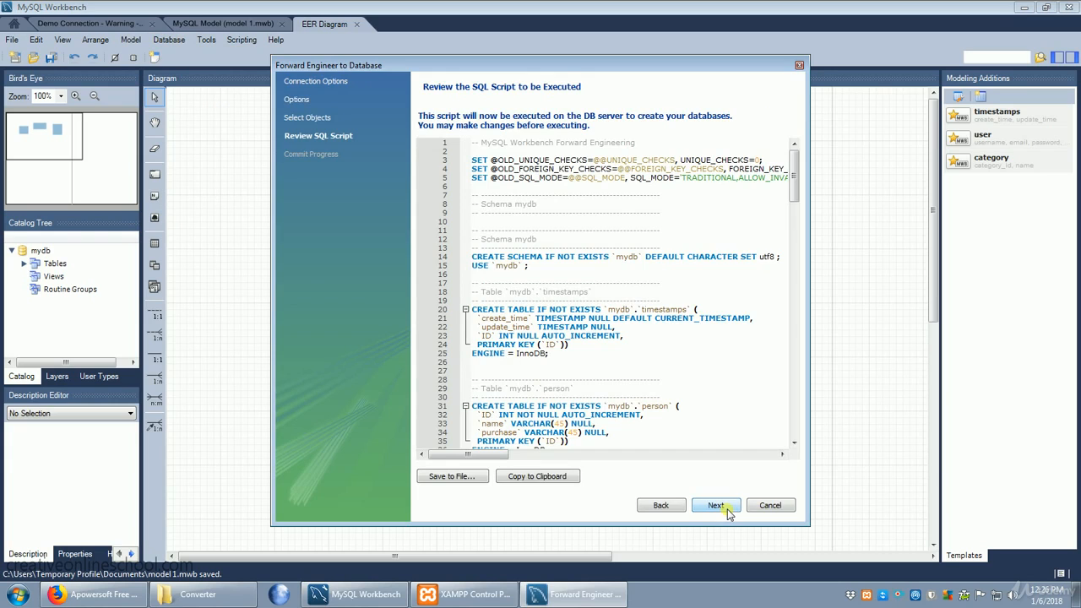
left_click(727, 510)
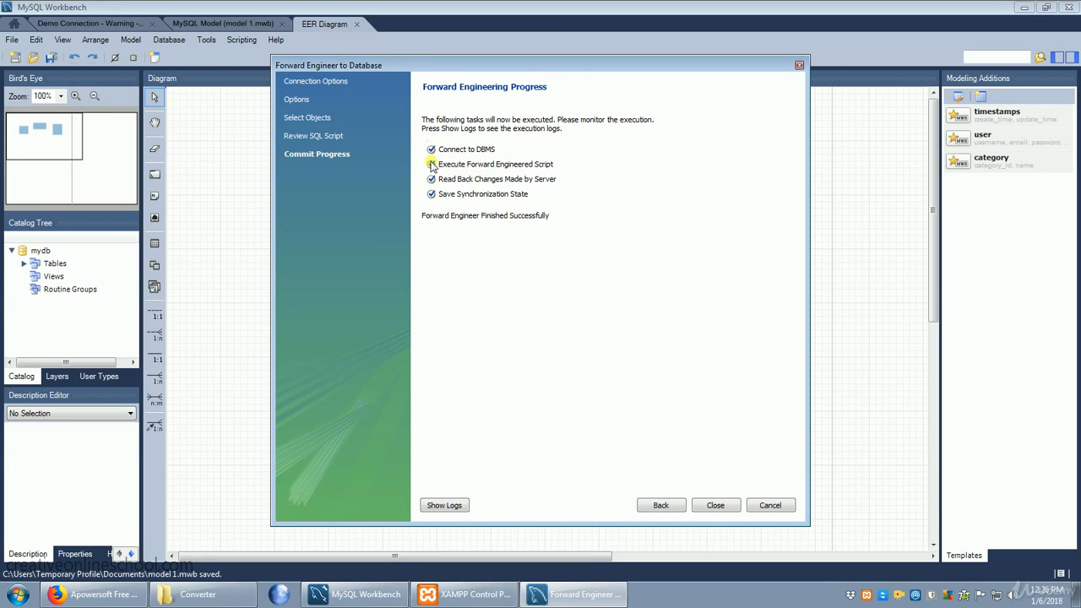
left_click(715, 505)
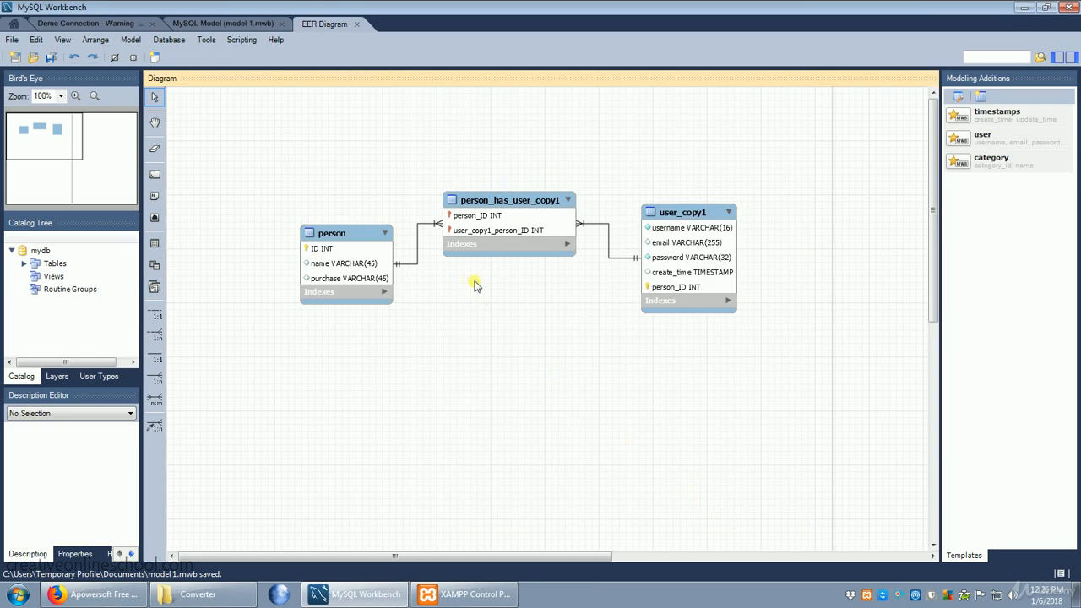
Examine the model overview and, in Demo Connection, the customers schema's tables and the person table's columns
left_click(213, 24)
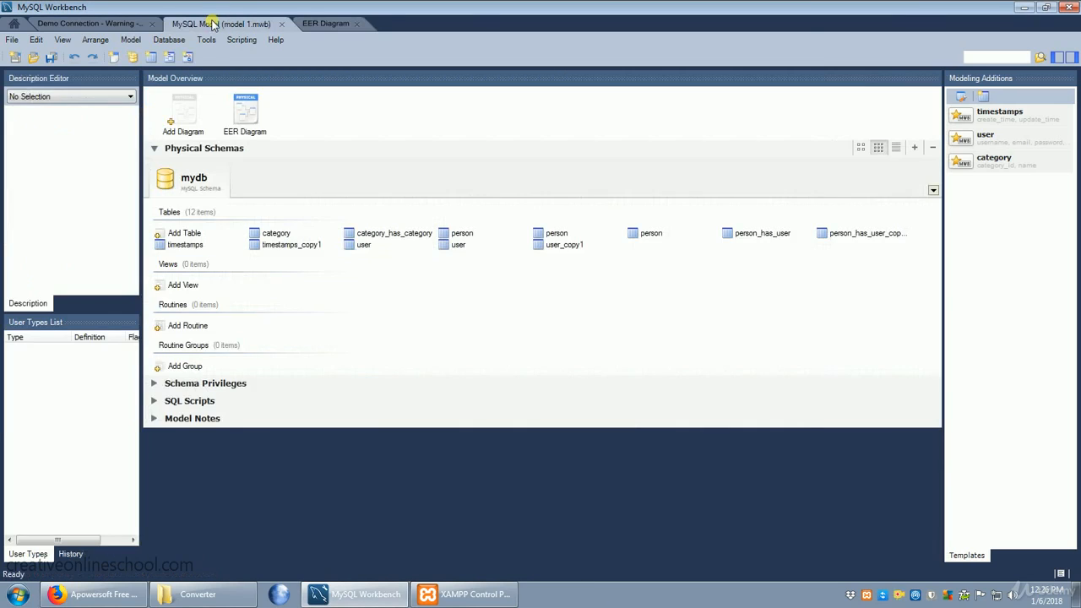
left_click(106, 23)
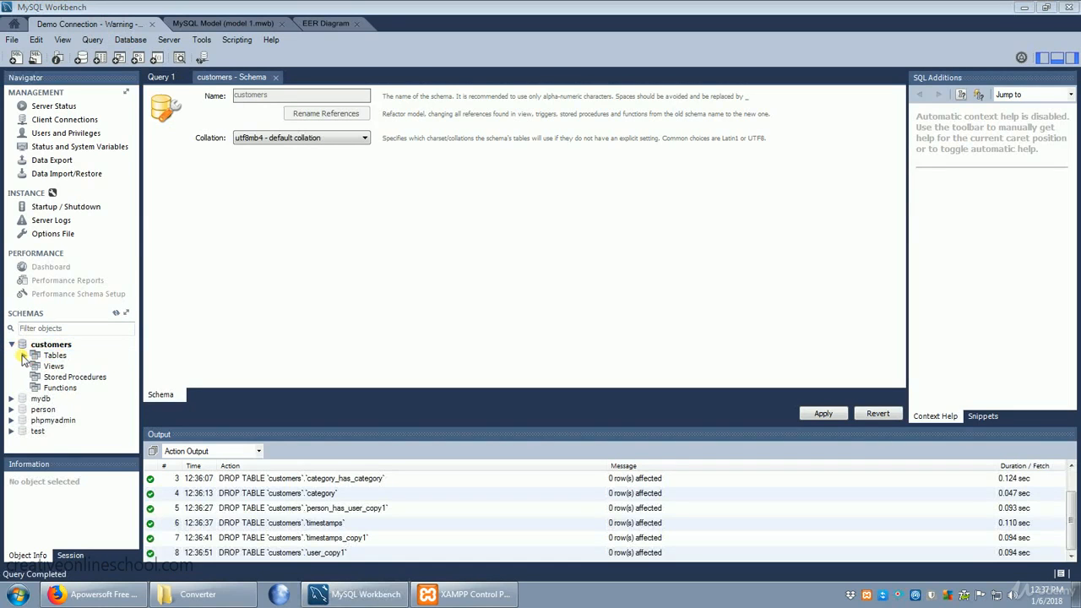
left_click(23, 355)
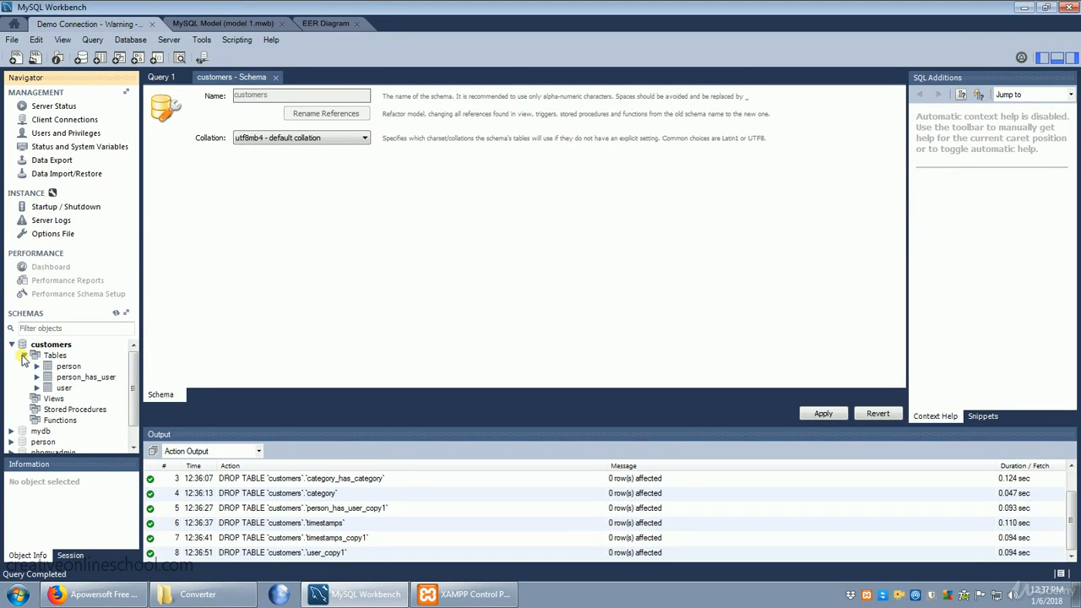
mouse_move(71, 369)
left_click(37, 367)
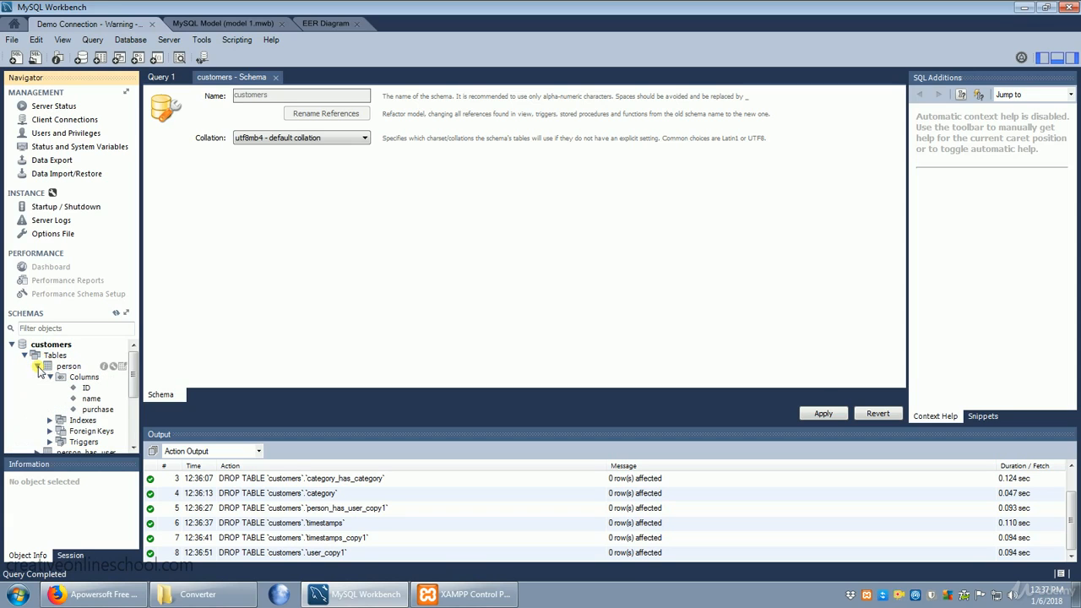